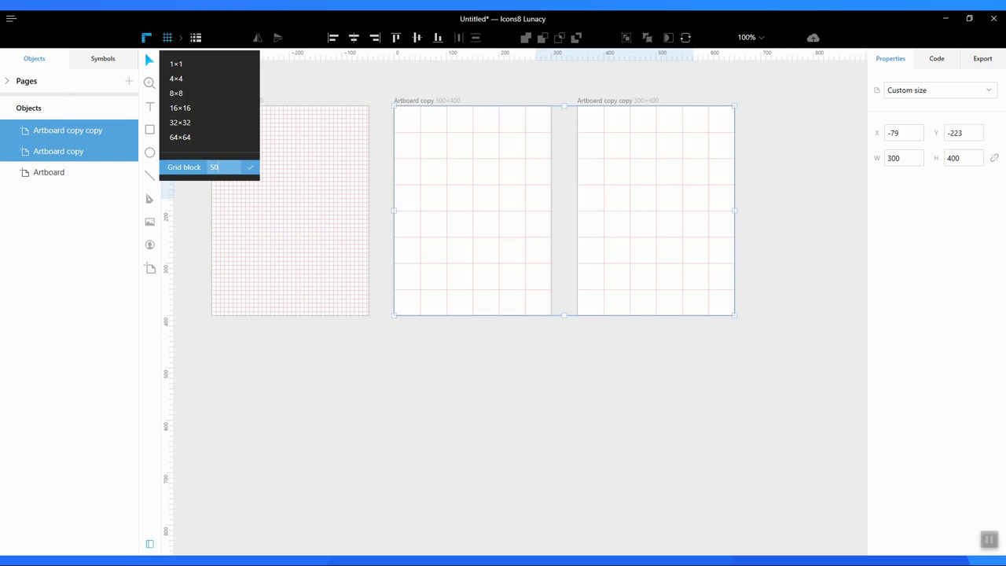
- Set the grid block size of the third artboard, "Artboard copy copy", to 100
left_click(445, 389)
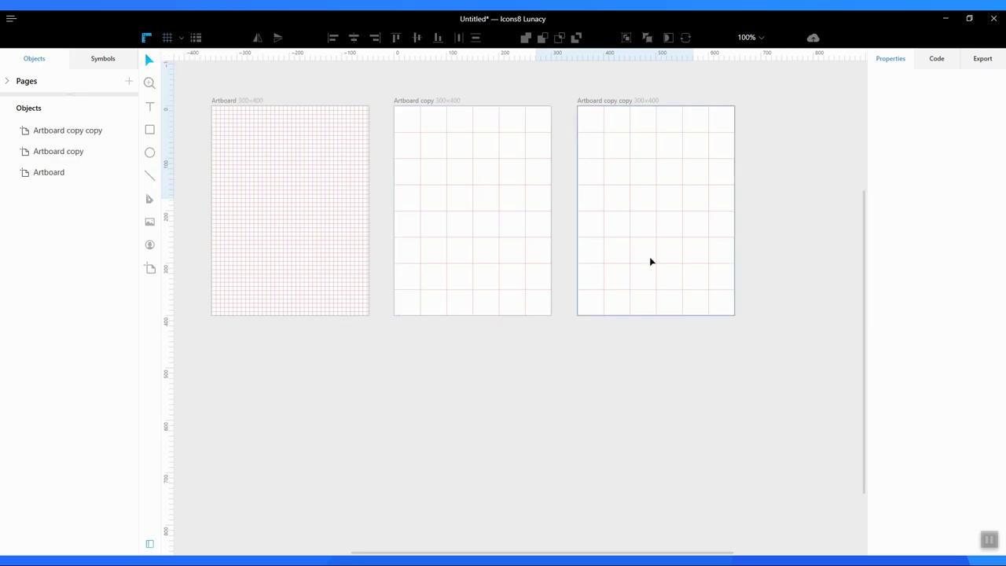
left_click(649, 258)
left_click(181, 38)
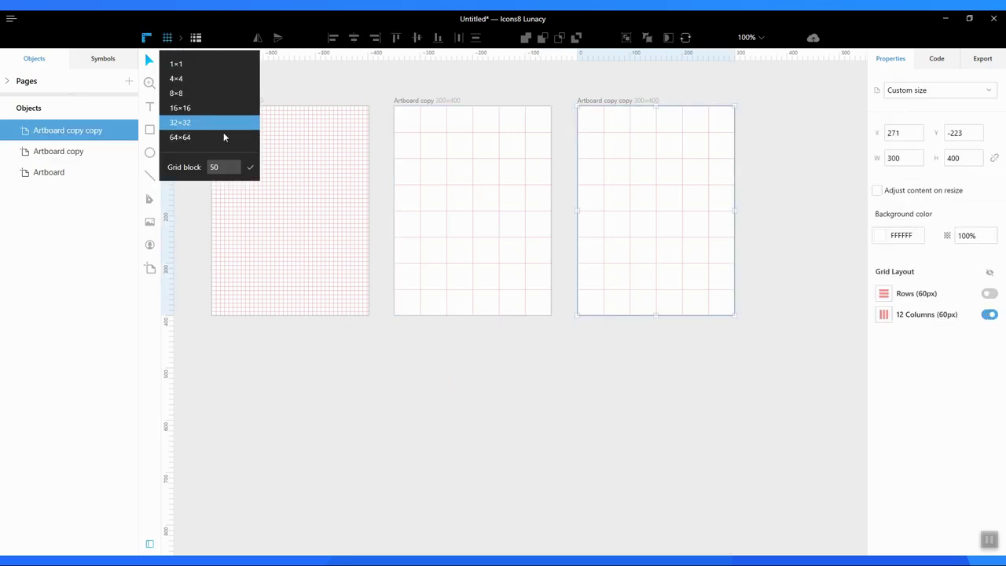
left_click_drag(232, 171, 232, 168)
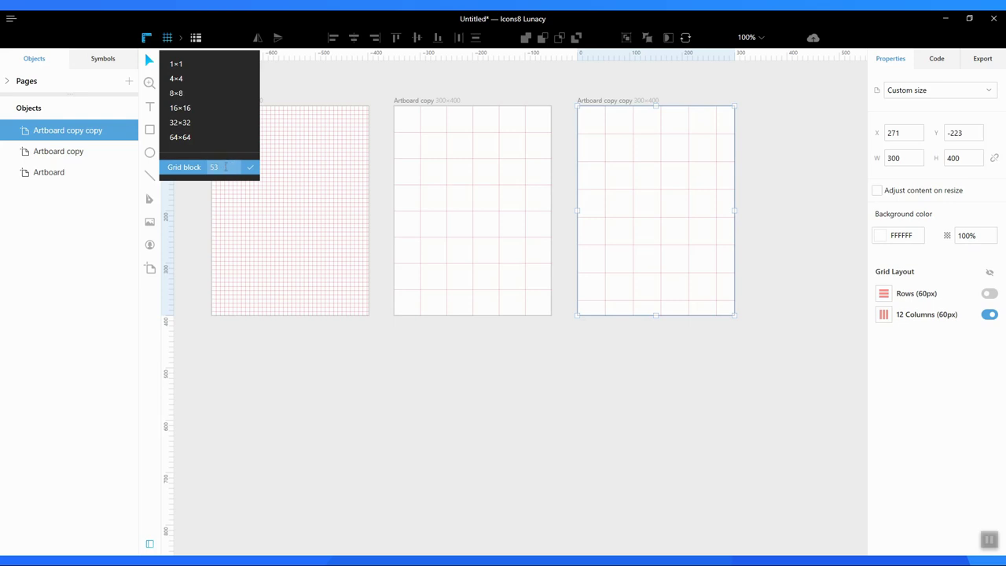
left_click(225, 167)
type("100")
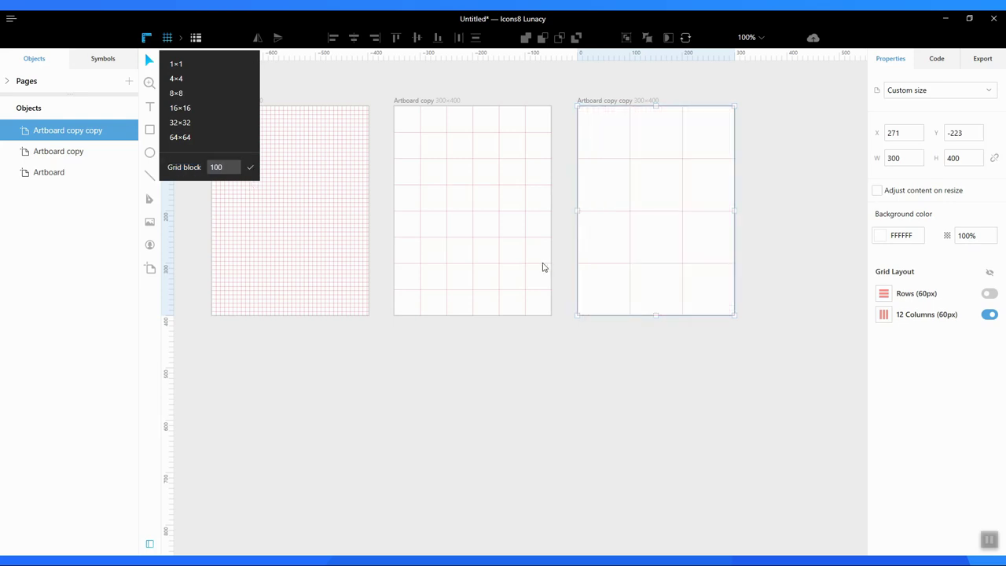
- Set the grid block size of the first artboard, "Artboard", to 20
left_click(294, 221)
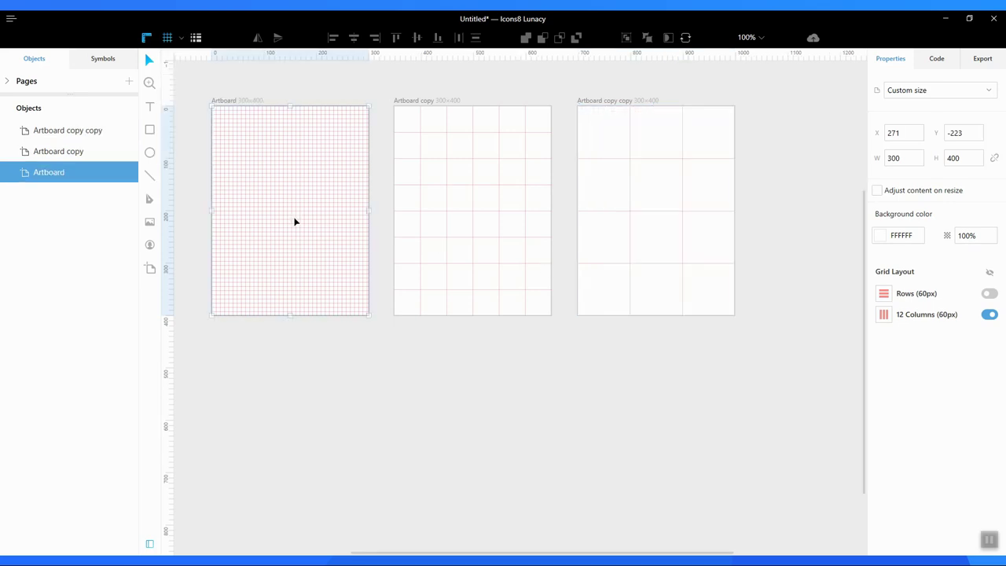
left_click(182, 37)
left_click(221, 176)
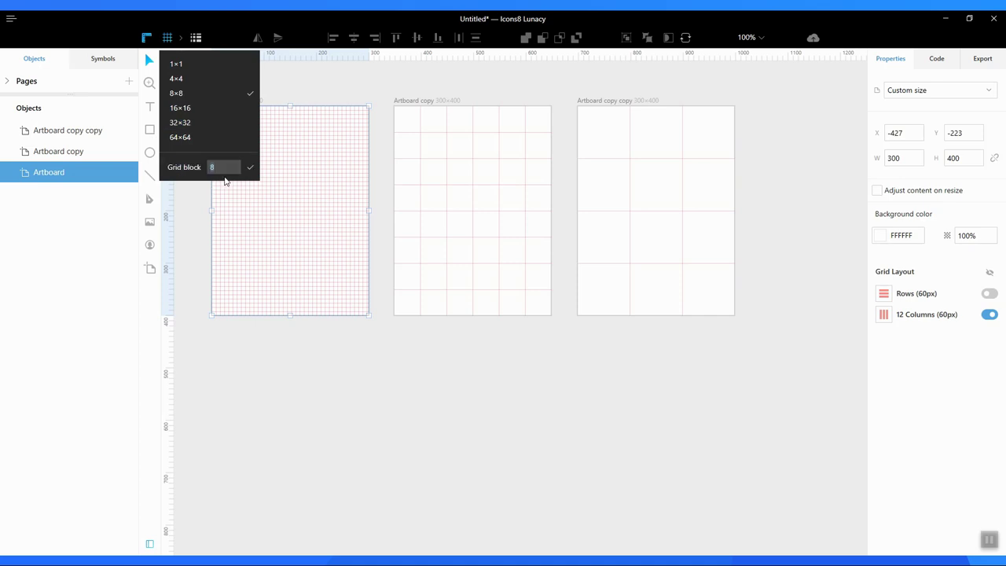
type("20")
left_click(353, 390)
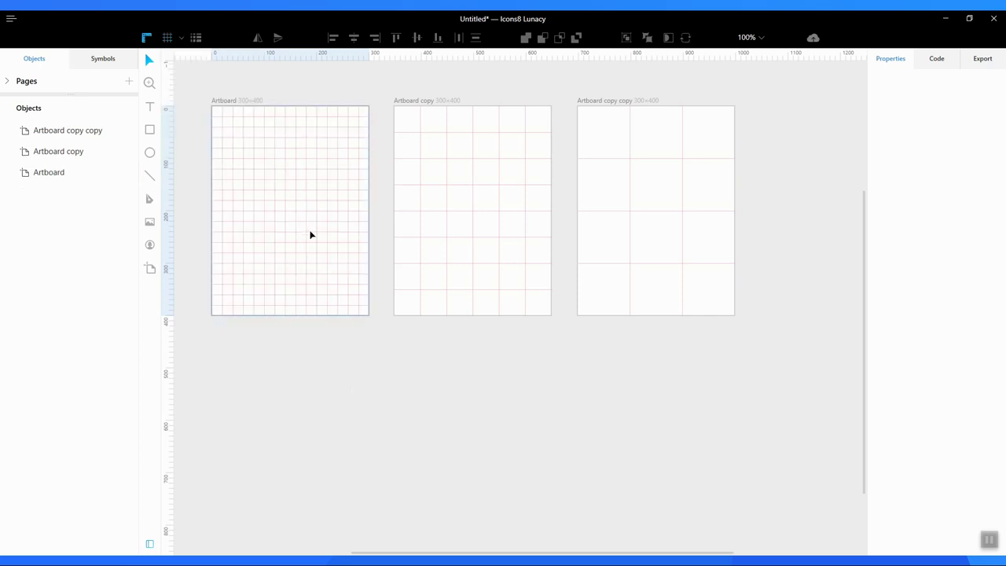
- Draw a 60 by 240 rectangle at X 40, Y 40 and a 140 by 140 square at X 140, Y 80 on the first artboard
left_click(150, 130)
left_click_drag(233, 126, 264, 252)
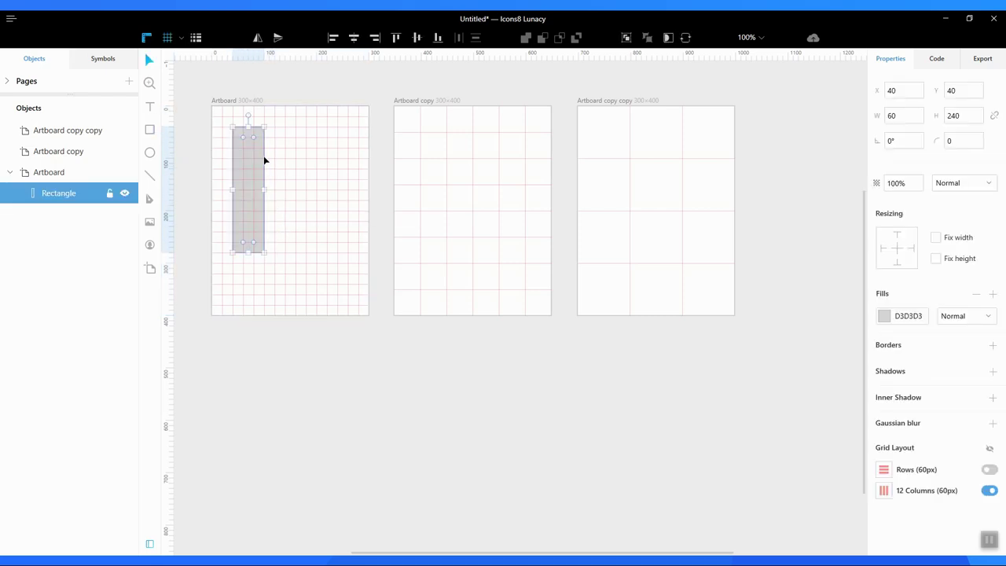
key("r")
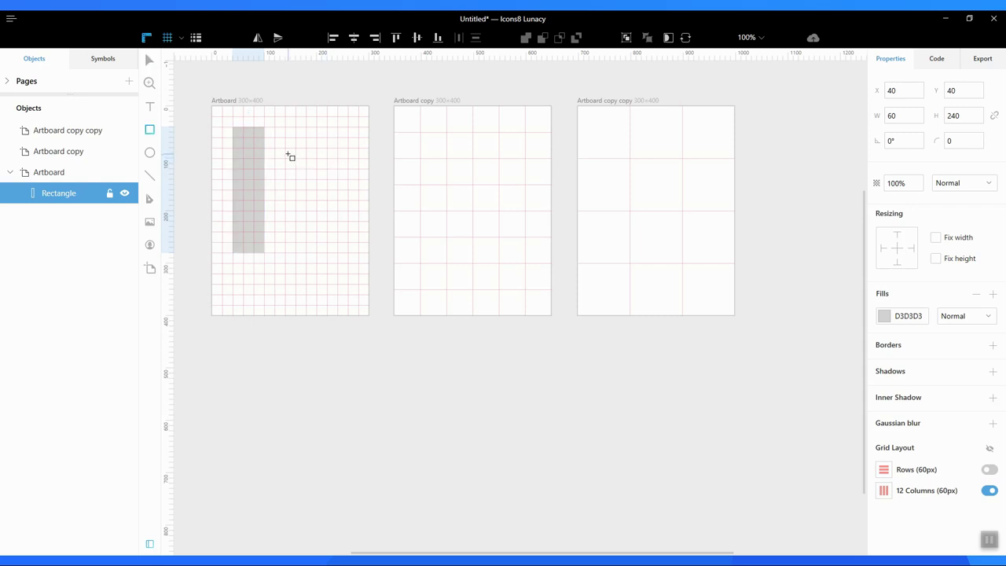
left_click_drag(285, 150, 359, 222)
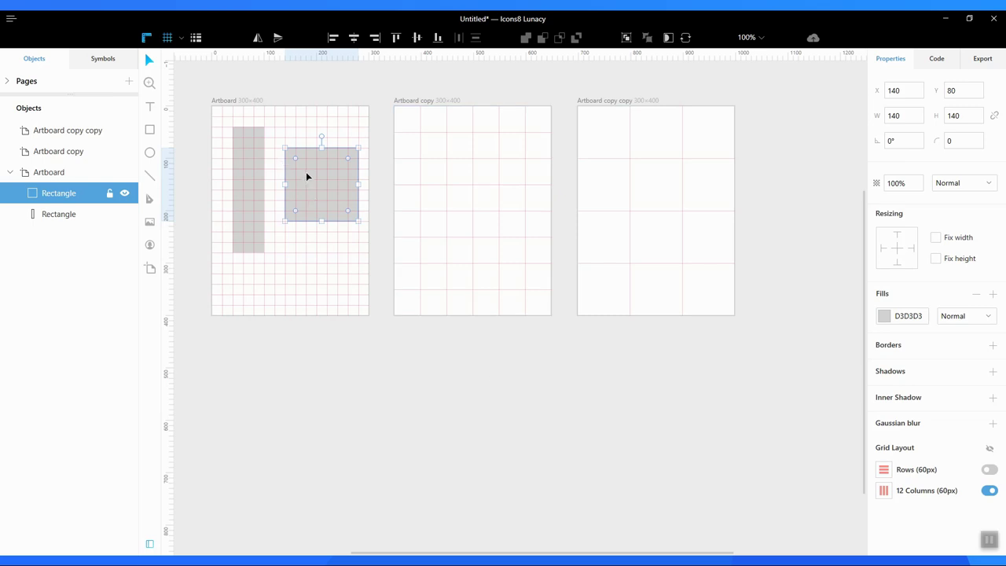
- Move the square on the first artboard up to Y 60 and nudge it left to about X 122
left_click_drag(305, 171, 306, 162)
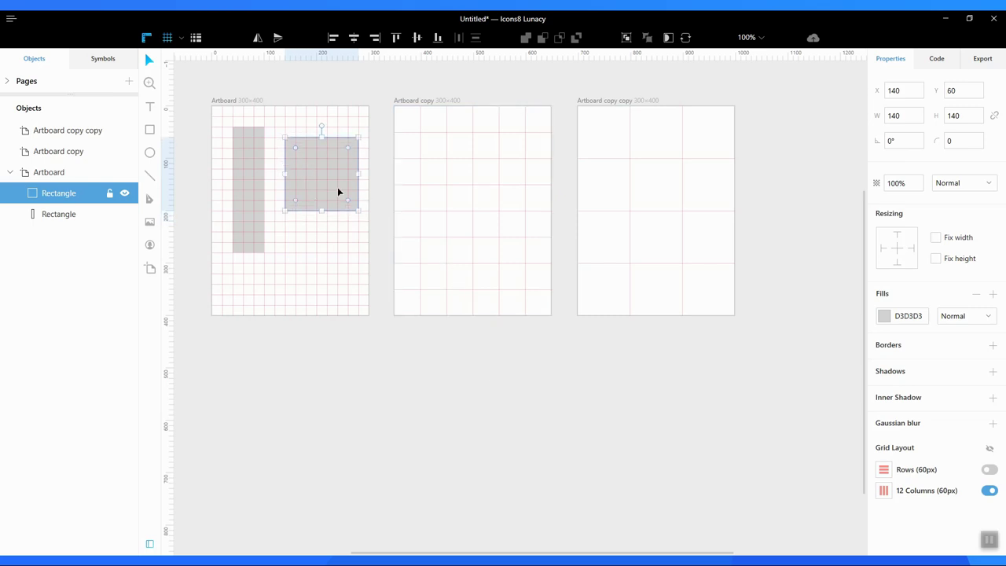
key("Left")
key("Left")
key("Left")
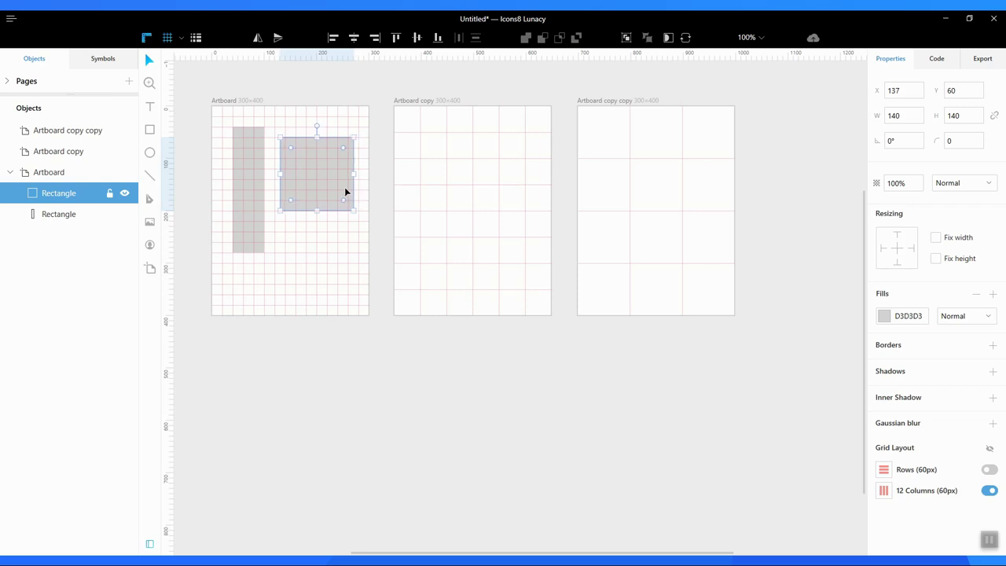
key("Left")
key("Left")
key("Left")
key("Left")
key("Left")
key("Left")
key("Left")
key("Left")
key("Left")
key("Left")
key("Left")
key("Left")
key("Left")
key("Left")
key("Left")
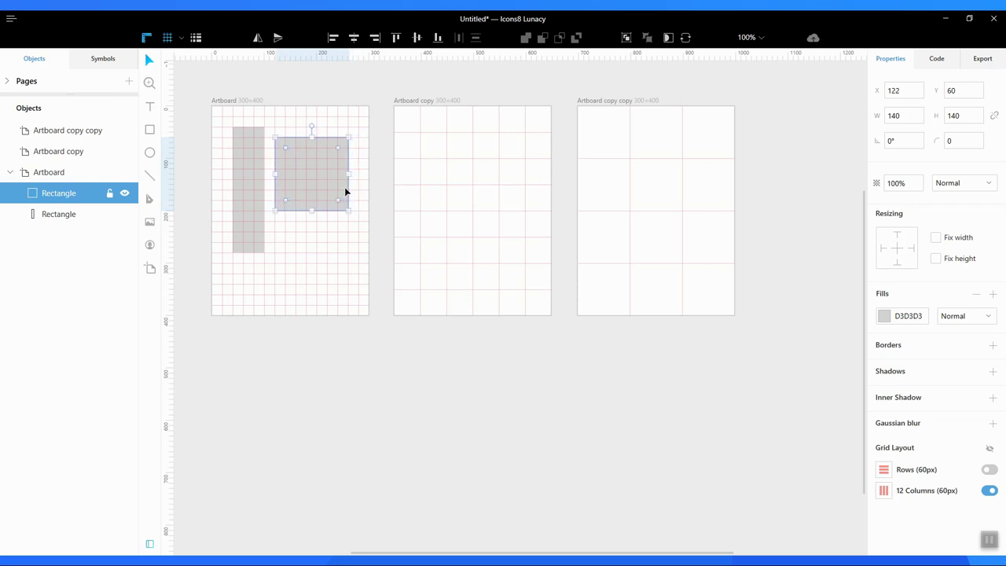
- Draw a 100 by 100 circle at X 100, Y 100 on the third artboard, aligned with one grid cell
left_click(422, 375)
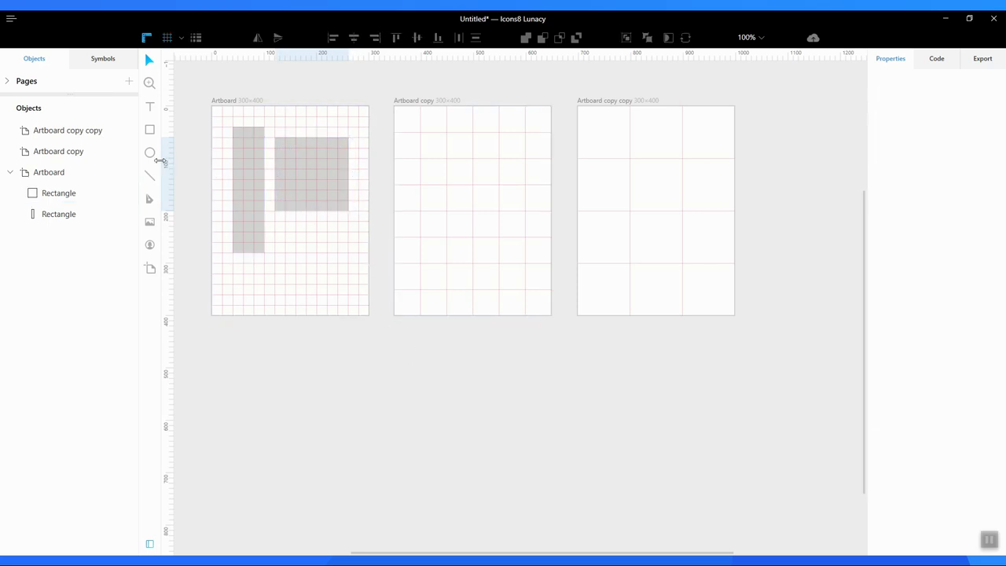
left_click(150, 154)
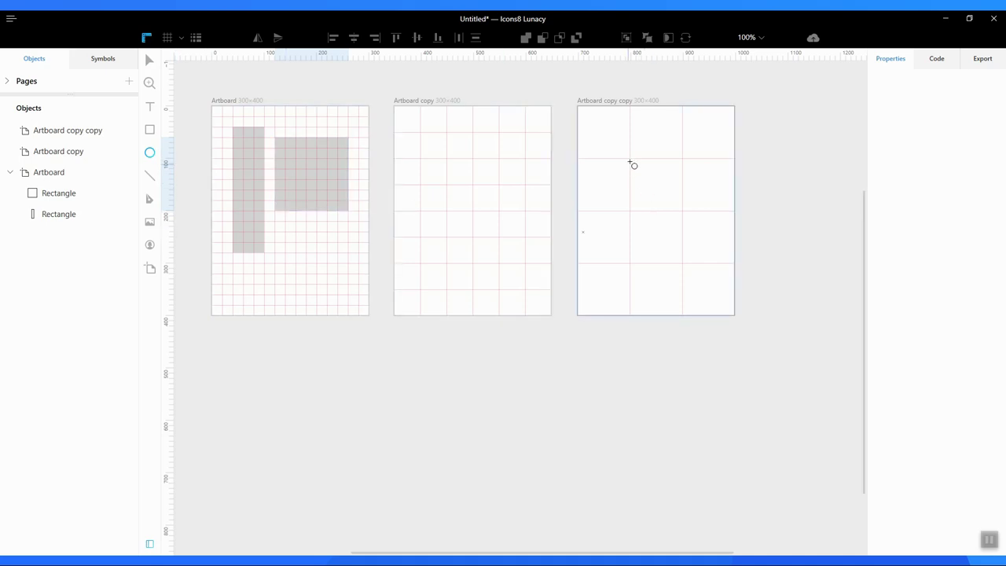
left_click_drag(632, 161, 683, 212)
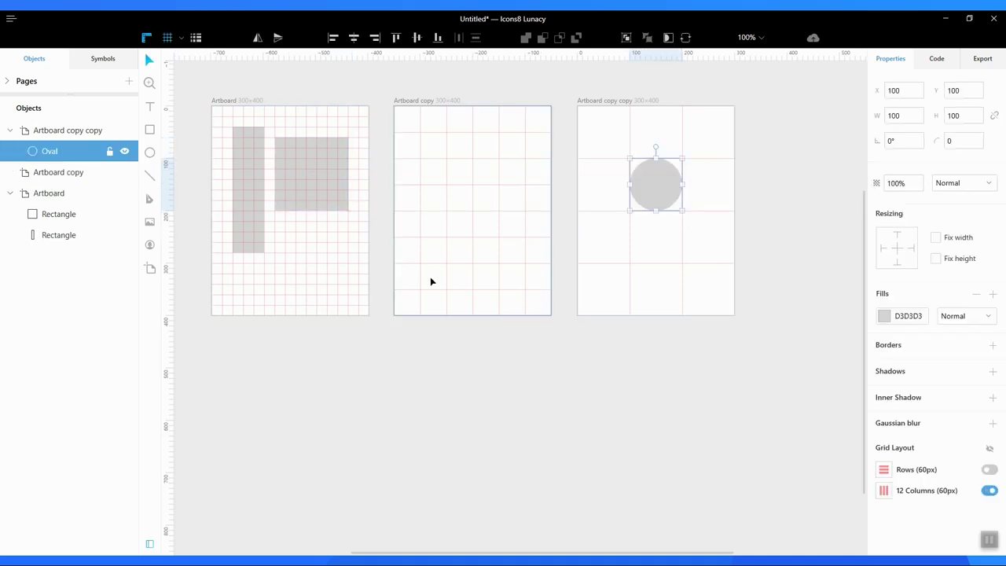
- Draw an hourglass-like outline with a narrow straight stem and flared ends on the middle artboard with the Pen tool, placing points on grid intersections
left_click(149, 199)
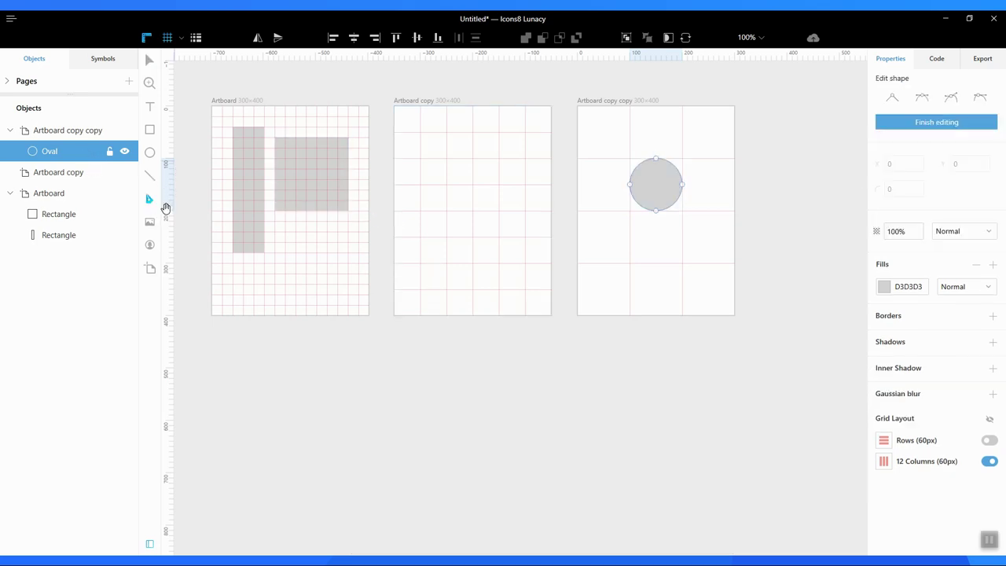
left_click(419, 159)
left_click(447, 186)
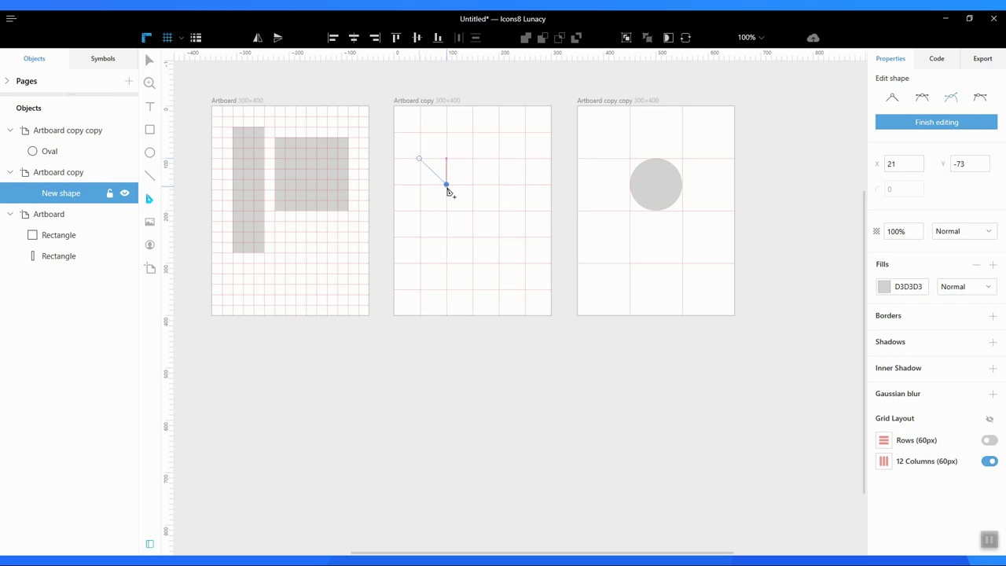
left_click(446, 211)
left_click(447, 237)
left_click(420, 263)
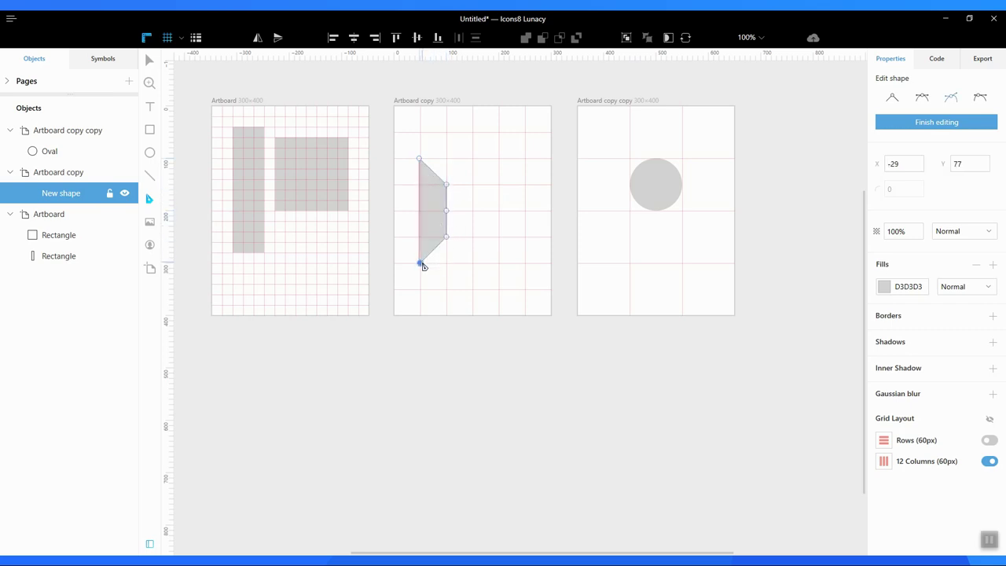
left_click(498, 263)
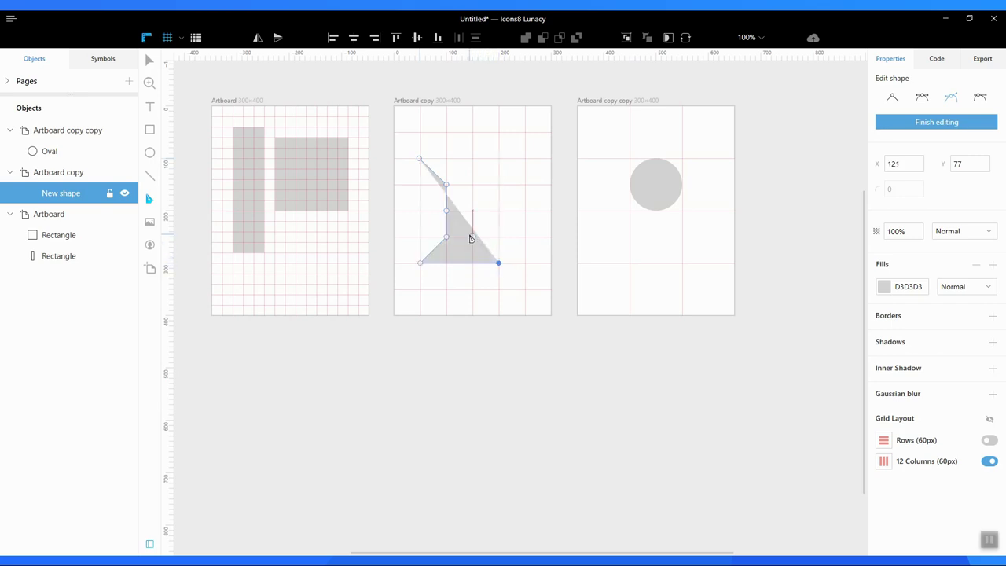
left_click(473, 237)
left_click(473, 211)
left_click(472, 185)
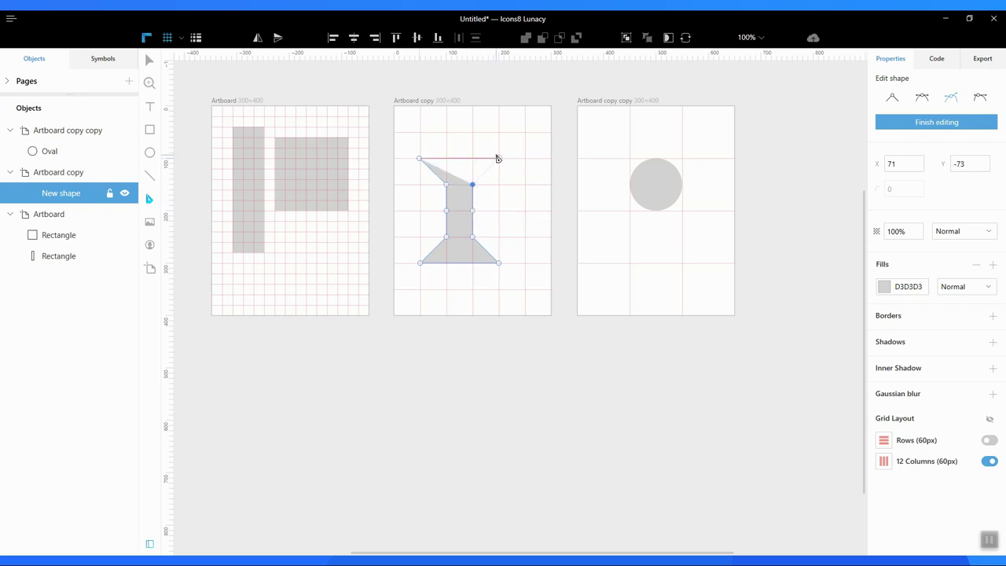
left_click(498, 160)
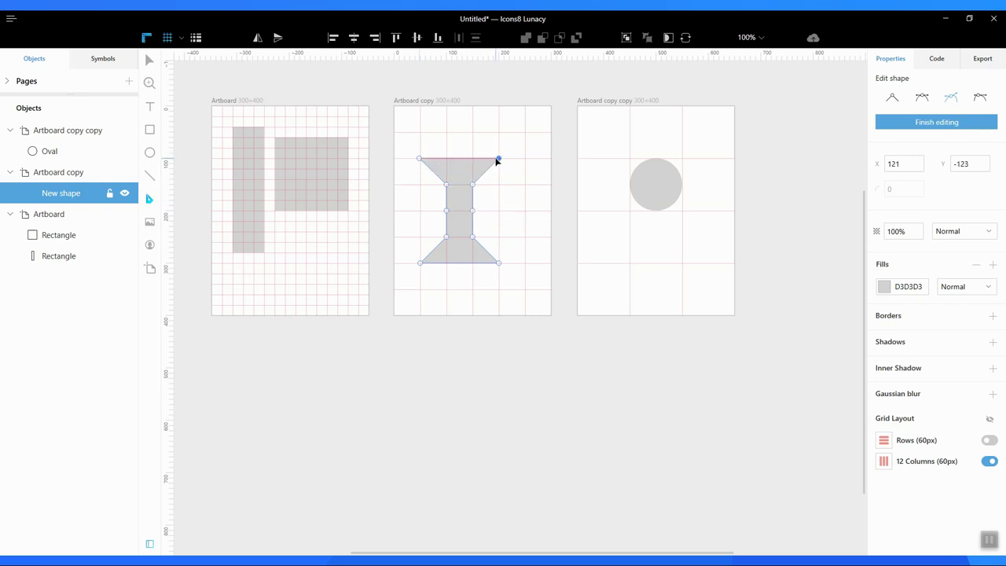
- Extend the path with a rectangular arm and a notched top edge, then close it as a shape about 202 by 250 and finish editing
left_click(525, 158)
left_click(525, 133)
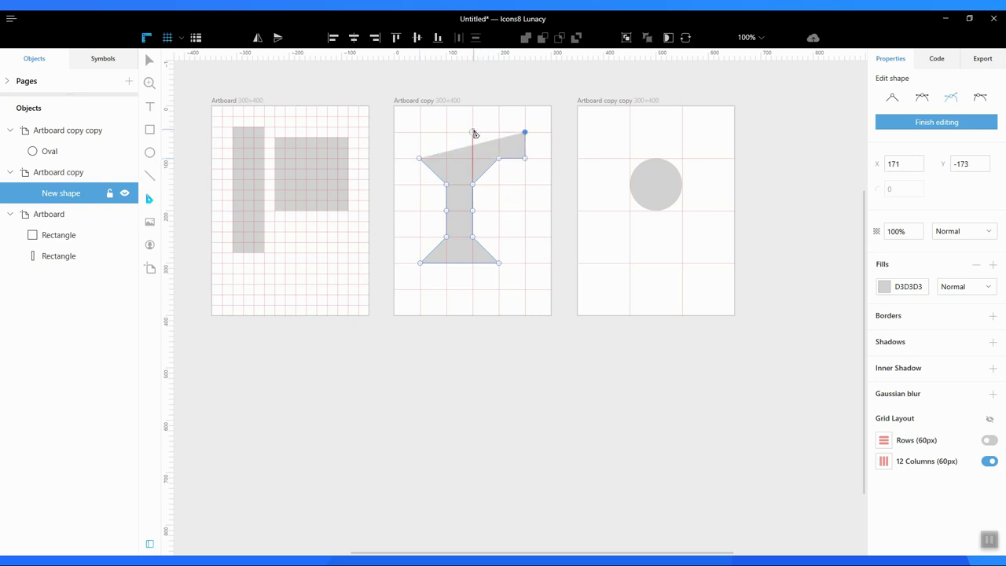
left_click(472, 132)
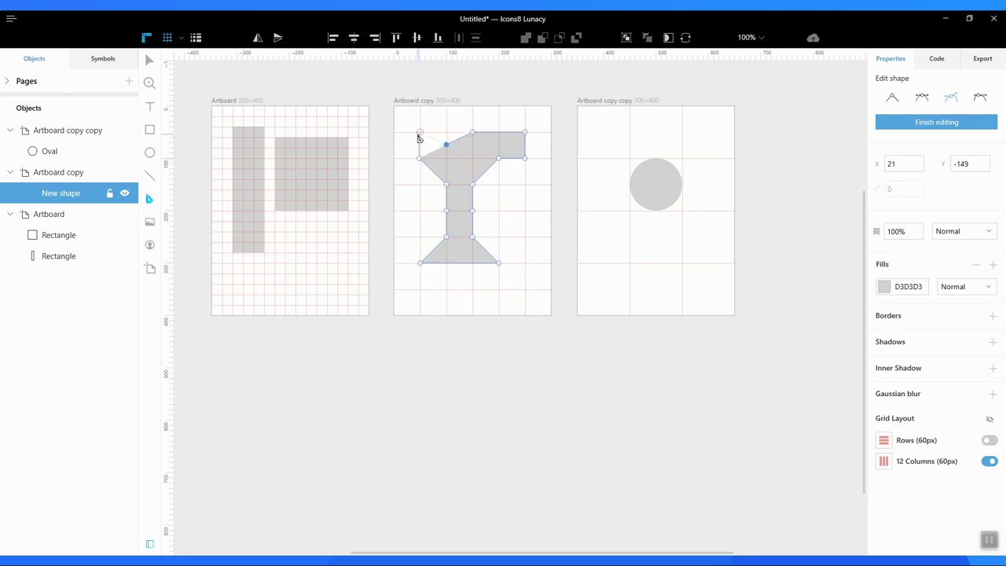
left_click(419, 134)
left_click(420, 158)
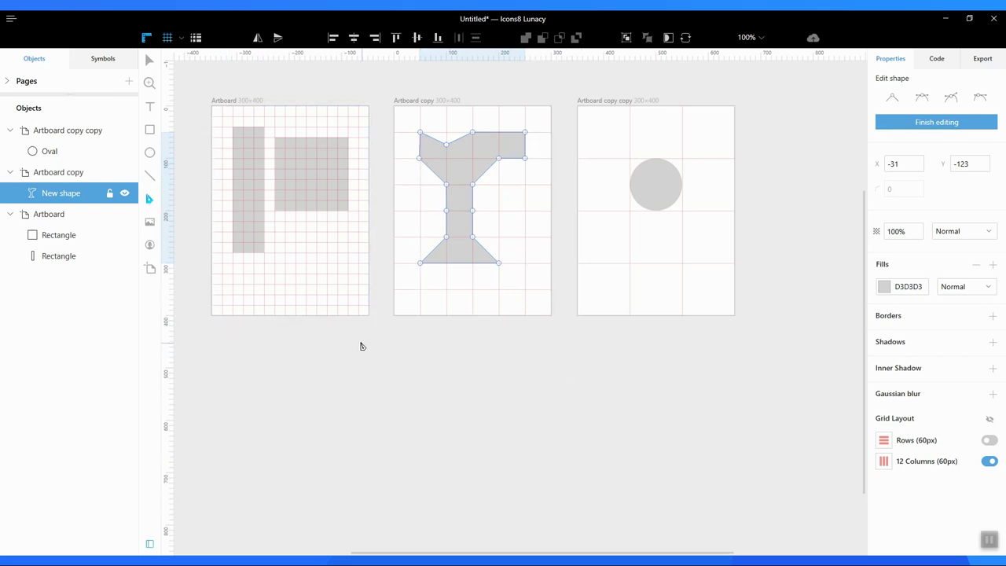
left_click(148, 59)
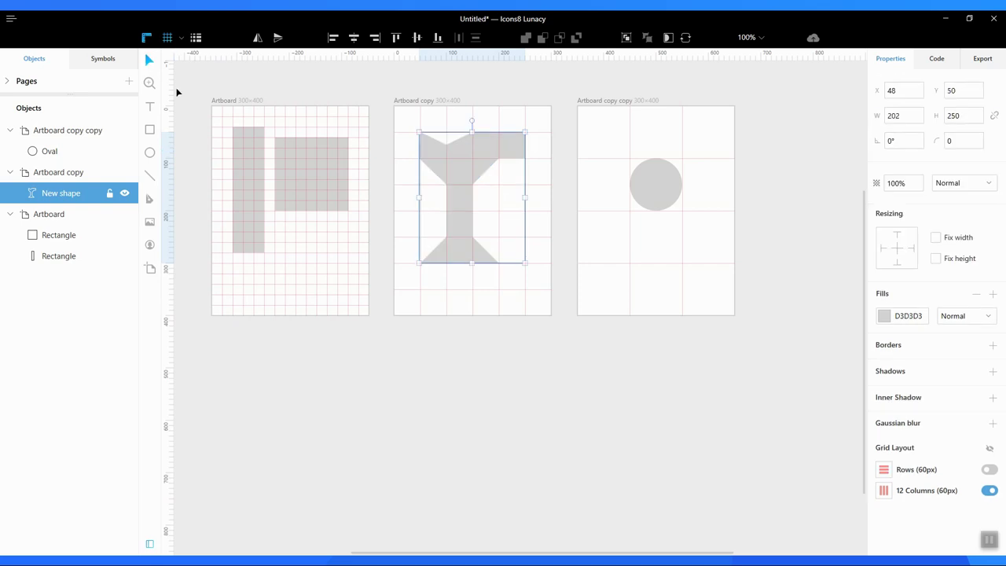
- Duplicate all three artboards with their shapes into a second row below the originals, at Y 228
left_click_drag(195, 77, 763, 379)
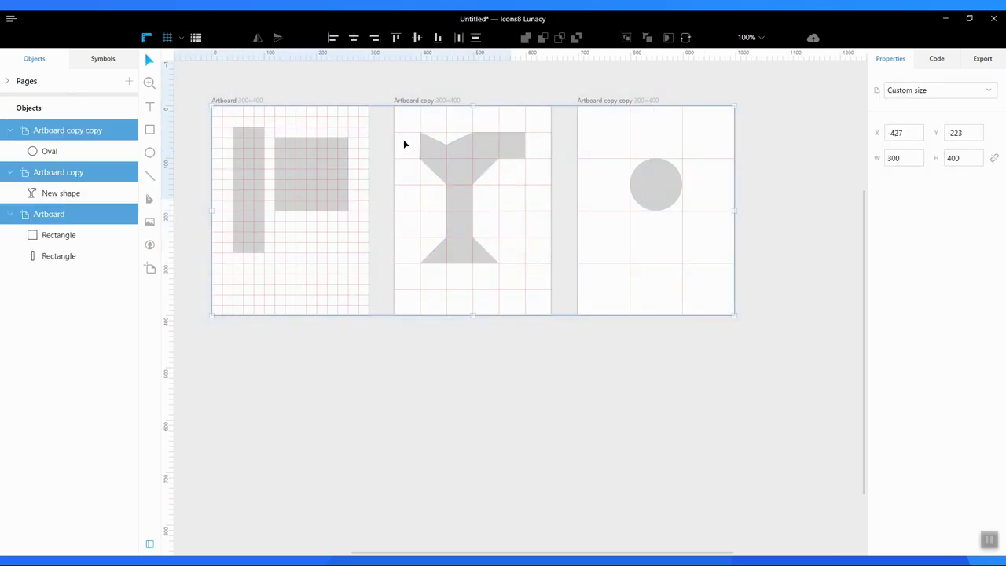
left_click_drag(409, 140, 415, 370)
scroll(776, 297, "down", 5)
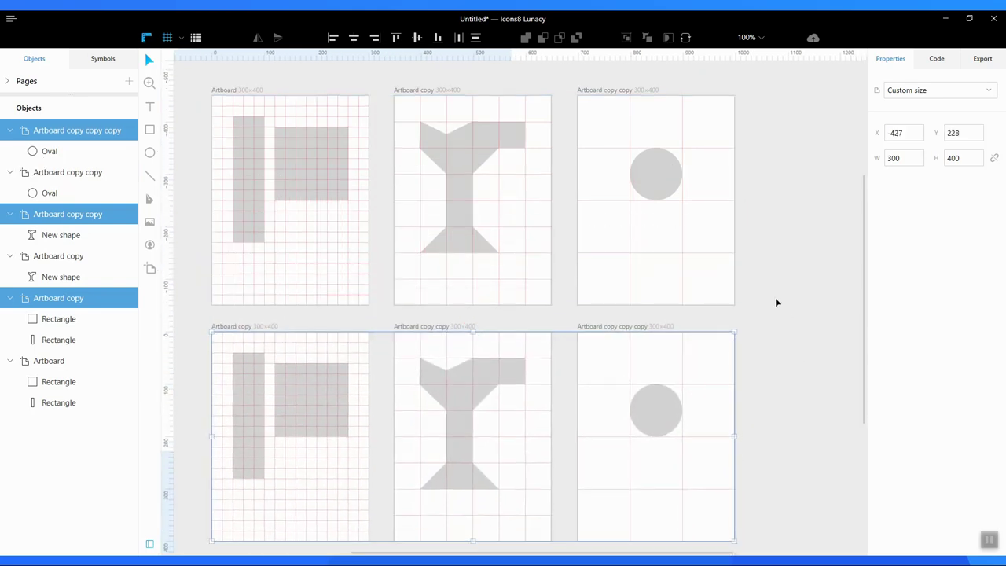
scroll(775, 296, "up", 4)
left_click_drag(194, 80, 741, 528)
left_click(773, 486)
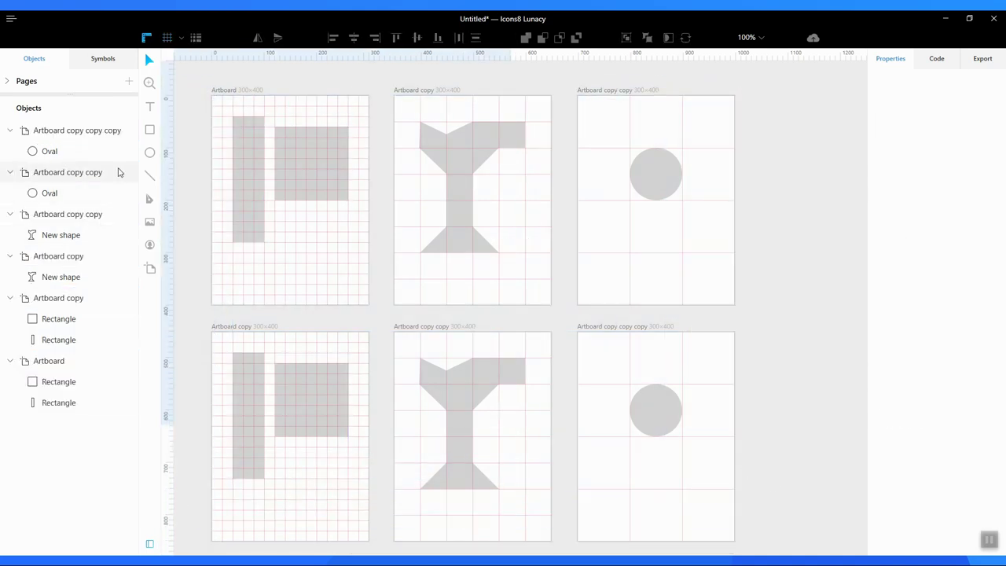
- Hide the grid on all six artboards at once
key("ctrl+a")
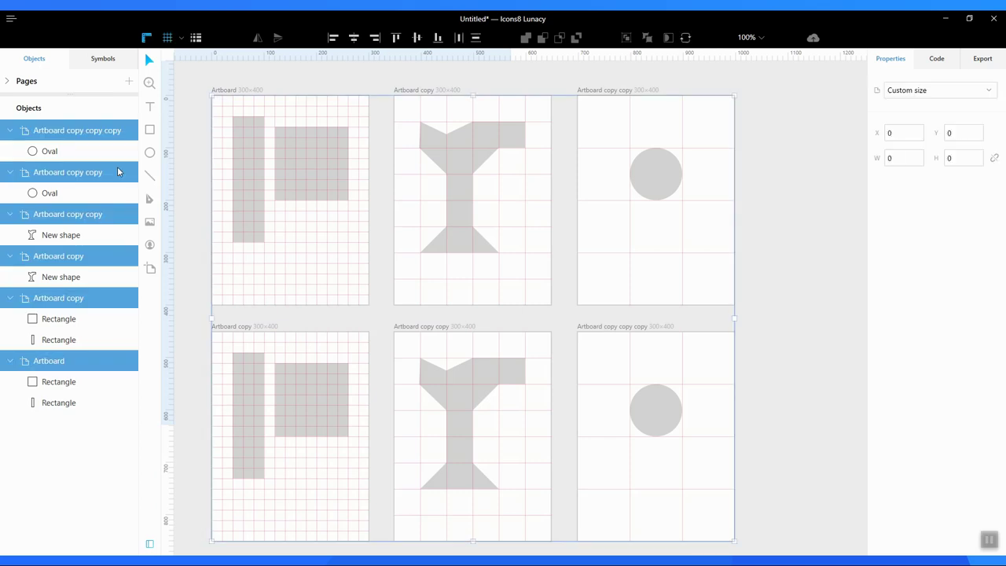
left_click(166, 38)
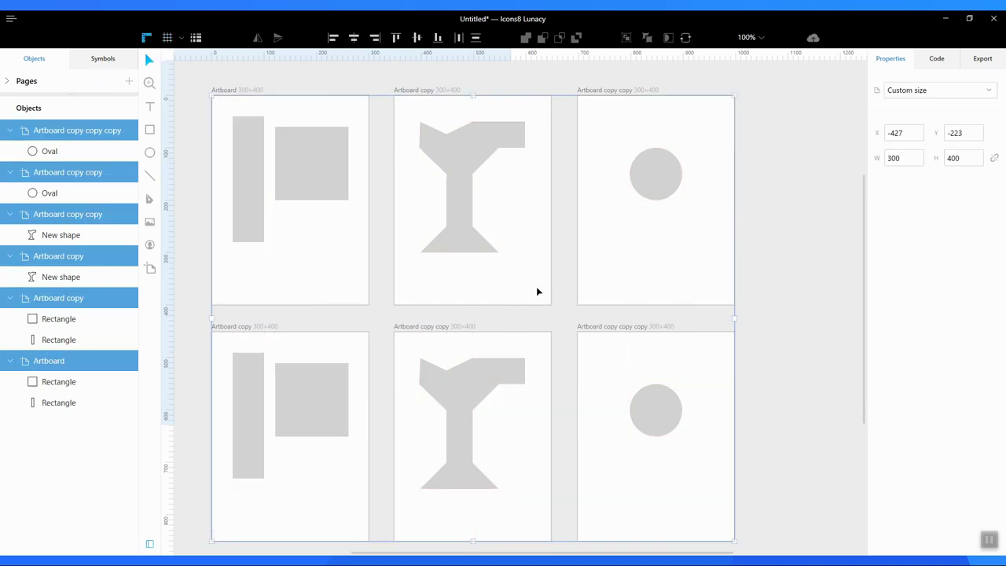
left_click(829, 245)
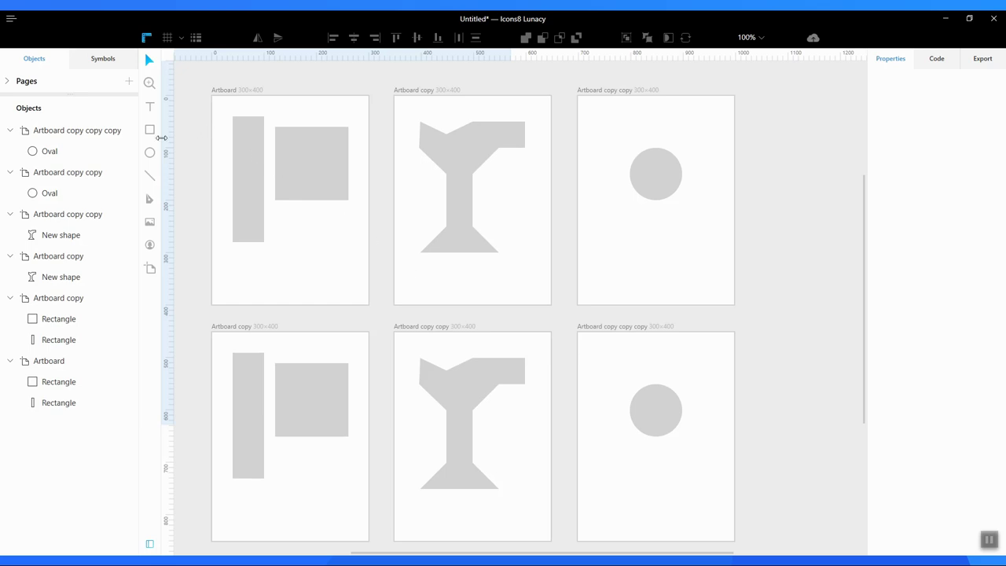
- Show the grid again on all six artboards
key("ctrl+a")
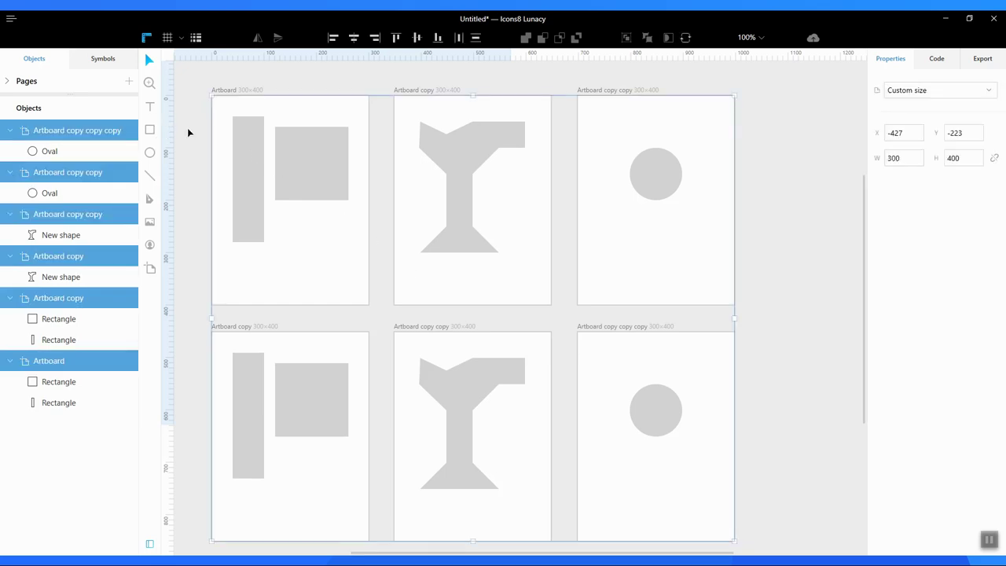
left_click(168, 38)
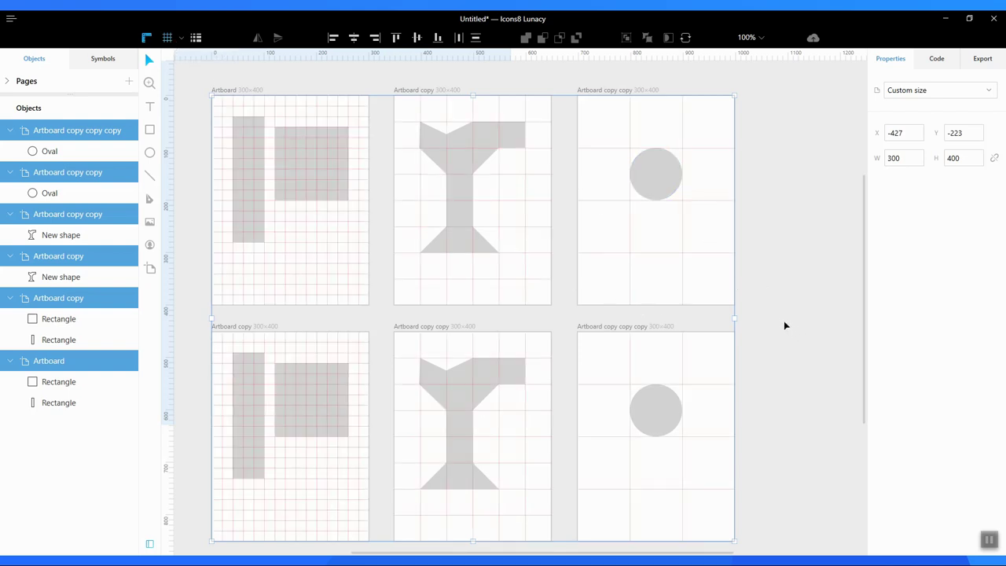
scroll(781, 317, "down", 6)
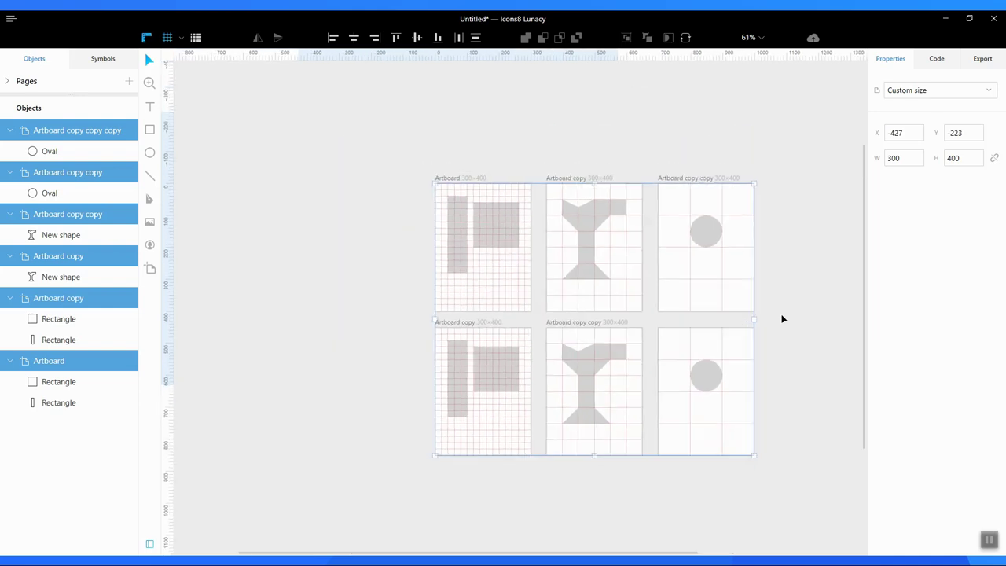
- Hide the grid on all six artboards and bring it back once more
left_click(166, 40)
left_click(167, 39)
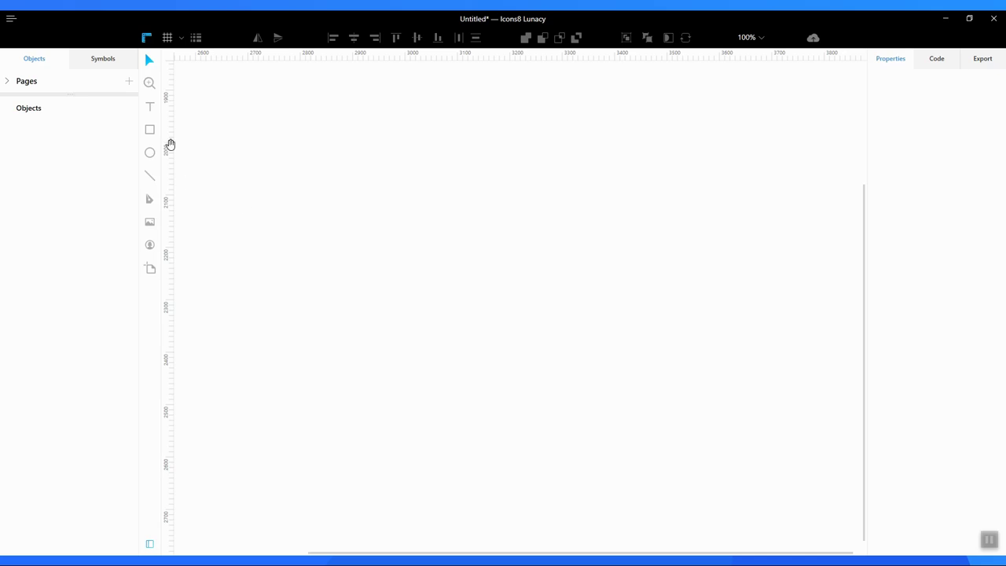
- Draw a new artboard in the empty canvas area and set its size to 300 by 400
left_click(150, 268)
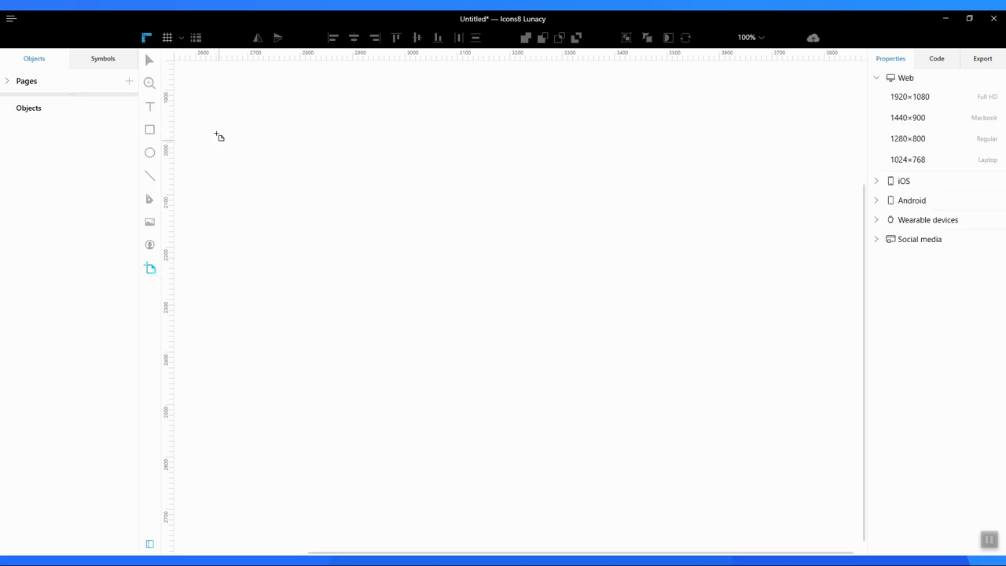
left_click_drag(207, 102, 342, 252)
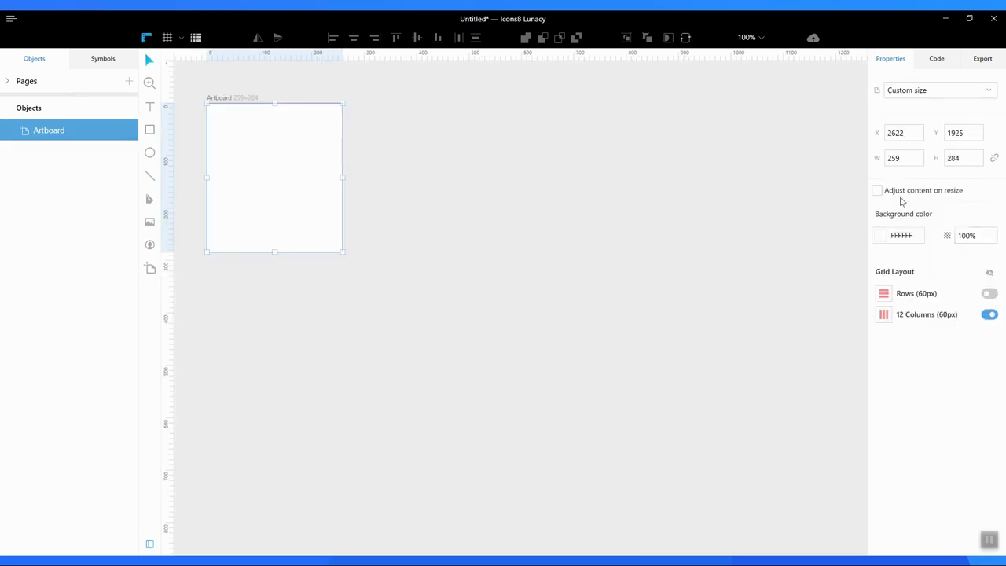
left_click(907, 158)
type("300")
key("Tab")
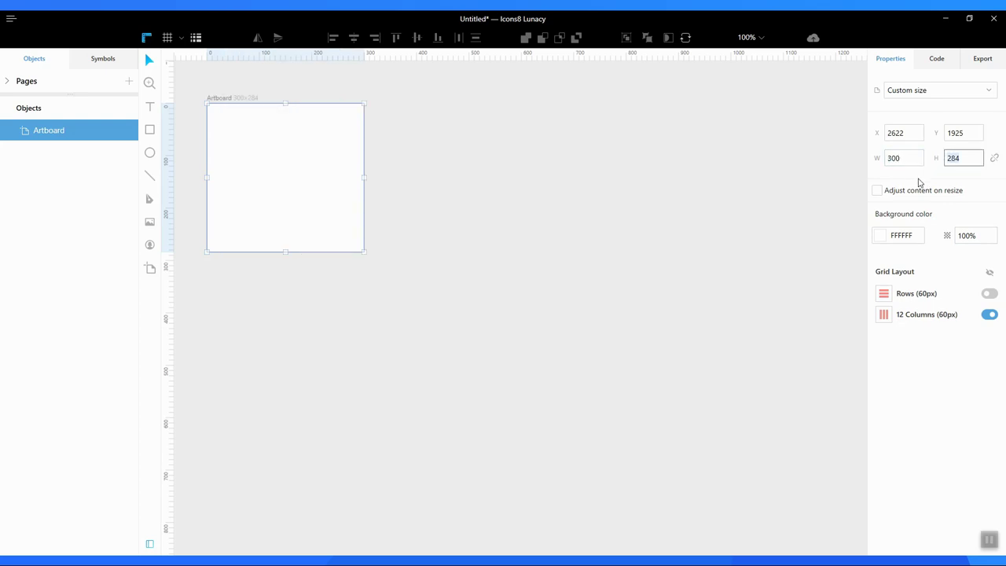
type("400")
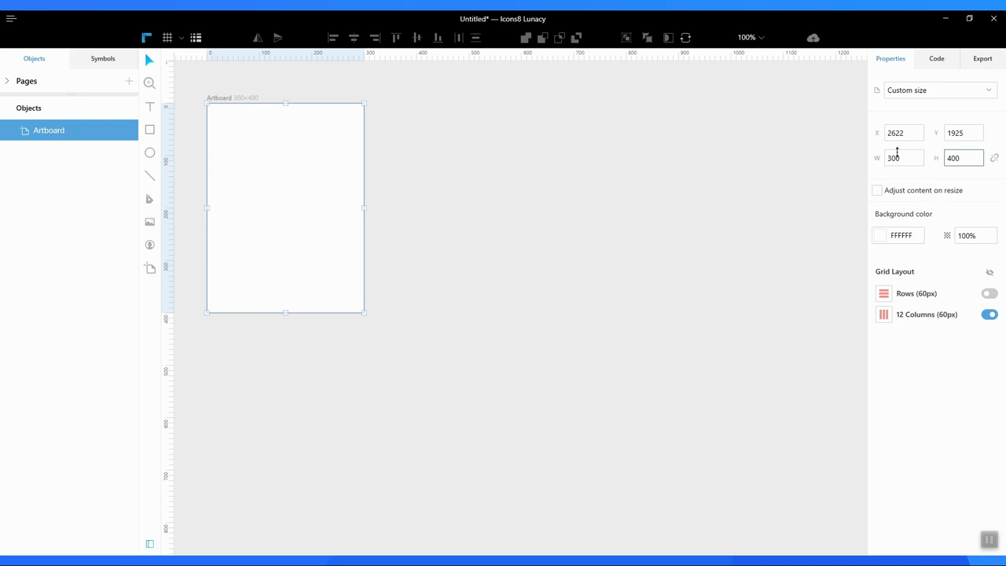
- Duplicate the artboard twice in the same row, at X 2989 and 3358, and show the grid layout on all three artboards
left_click_drag(276, 218, 646, 210)
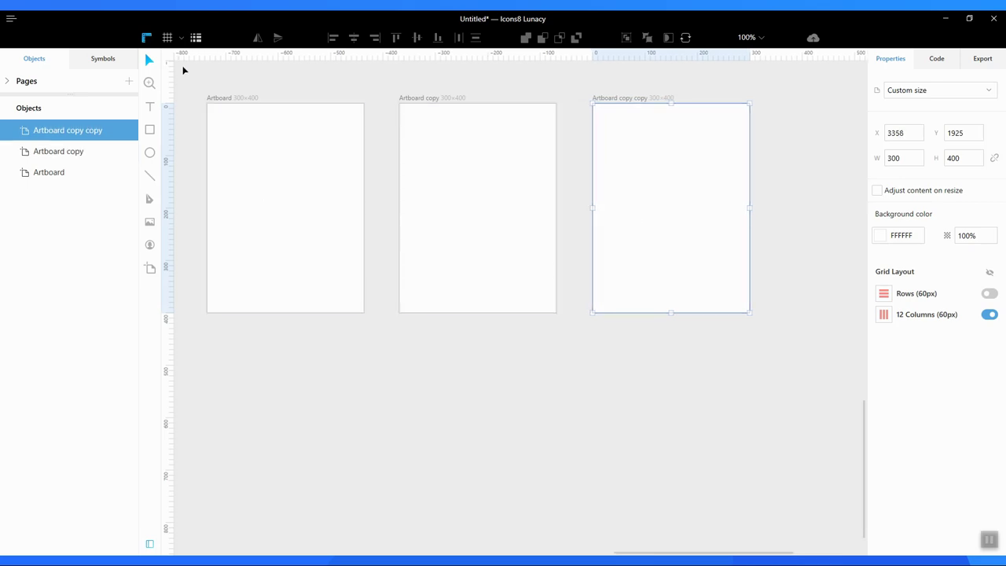
left_click_drag(188, 77, 787, 357)
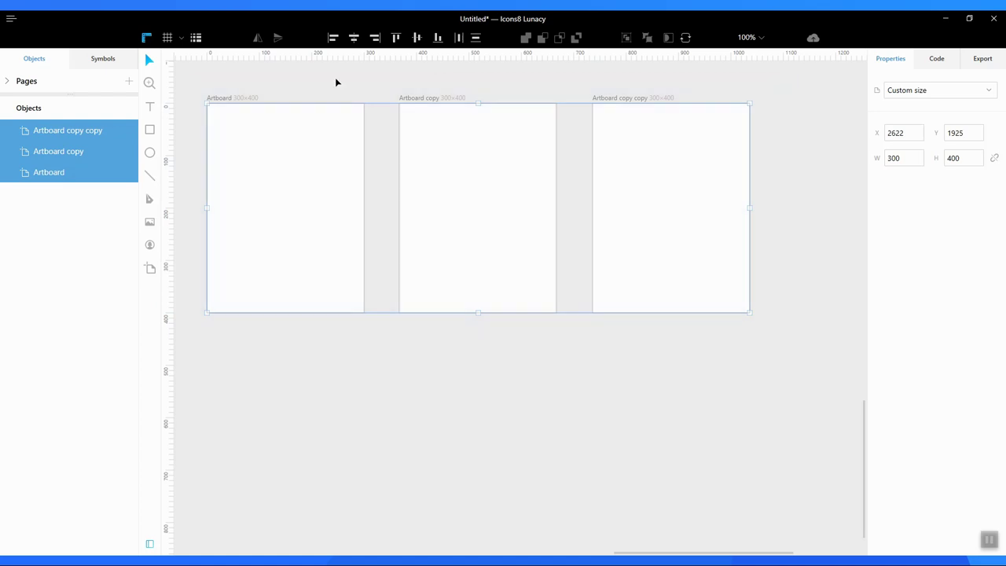
left_click(196, 38)
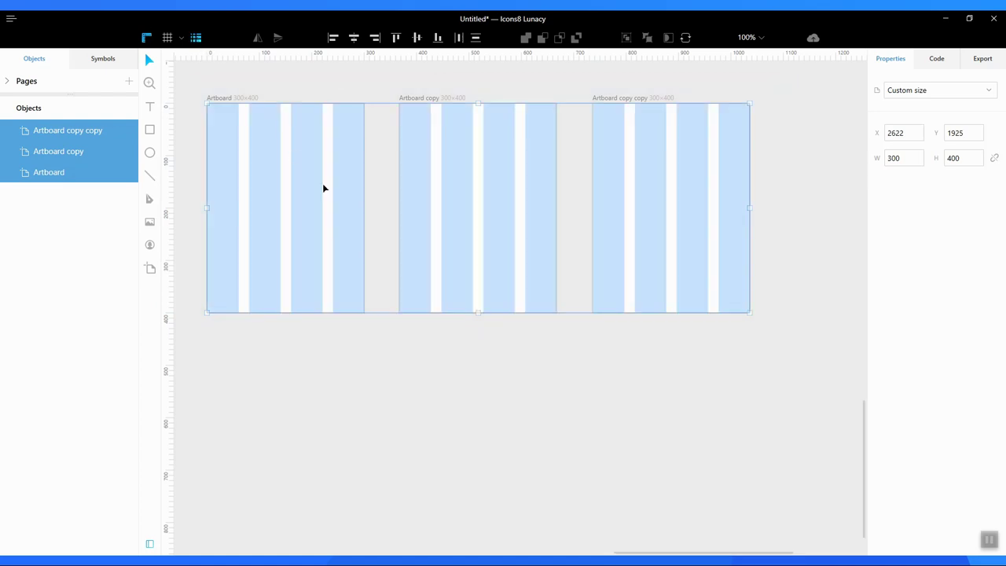
- Switch the middle artboard's grid layout from columns to rows only, and enable rows together with columns on the third artboard
left_click(465, 381)
left_click(449, 155)
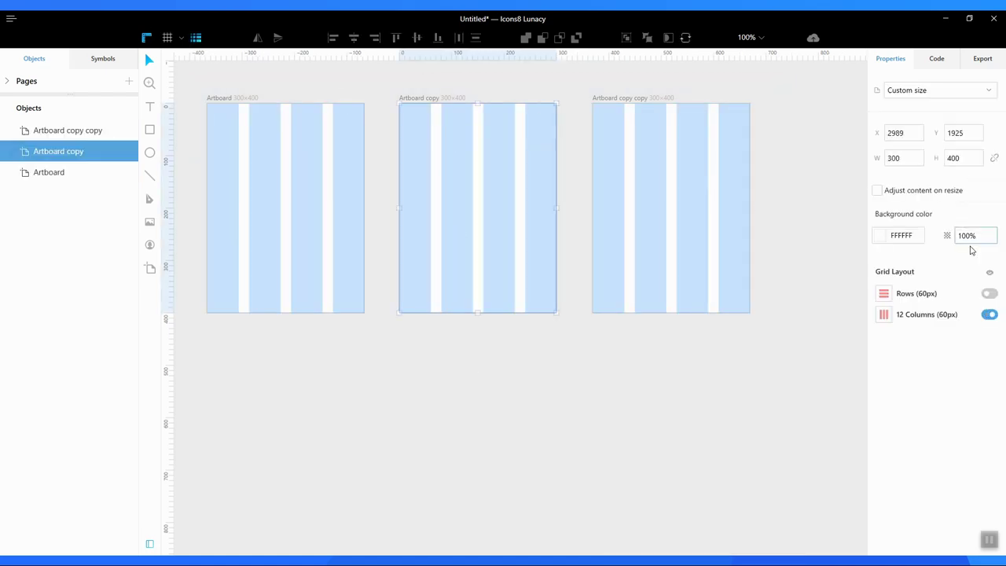
left_click(989, 293)
left_click(990, 314)
left_click(643, 184)
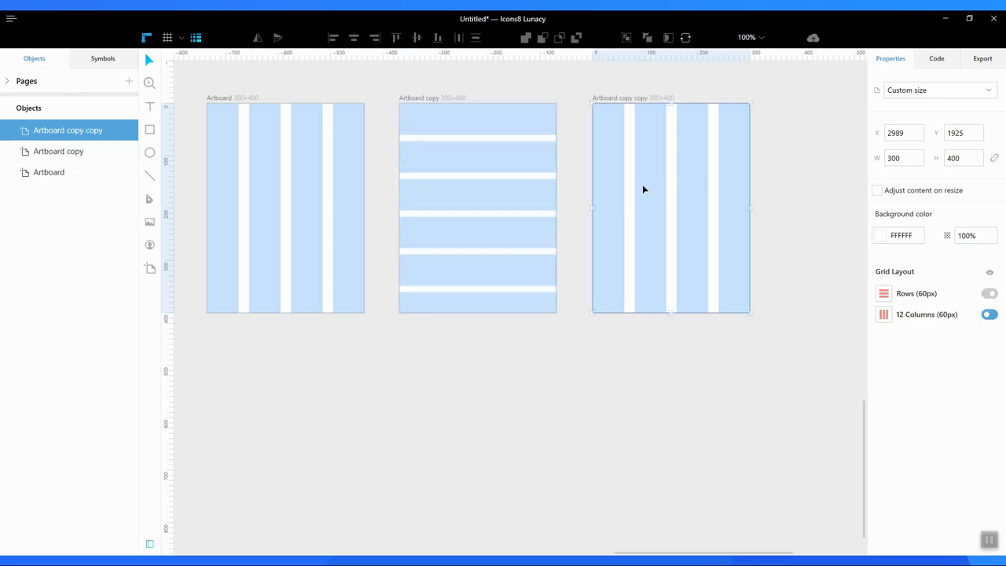
left_click(989, 293)
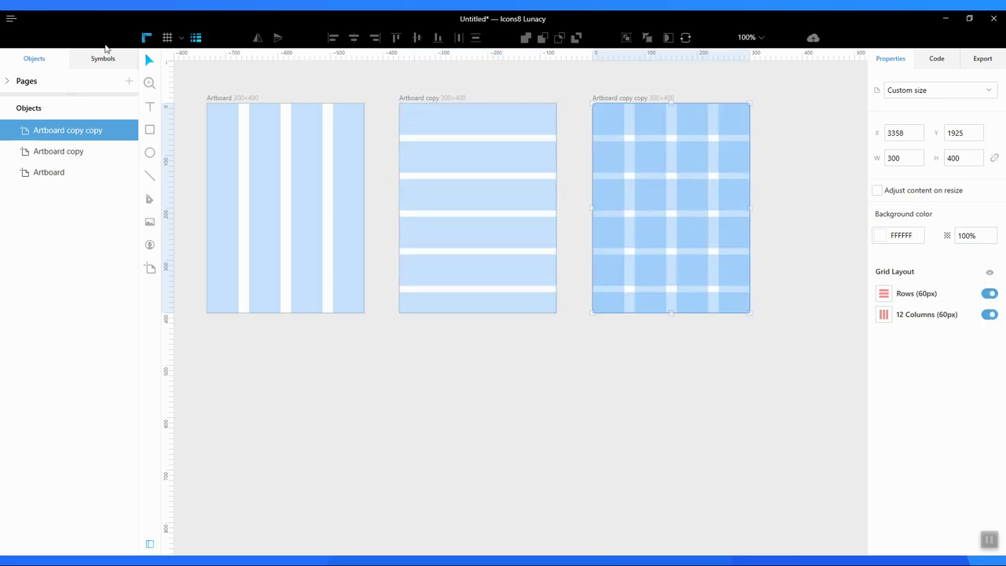
- Duplicate all three artboards with their grid layouts into a second row directly below, at Y 2369
left_click_drag(187, 80, 754, 356)
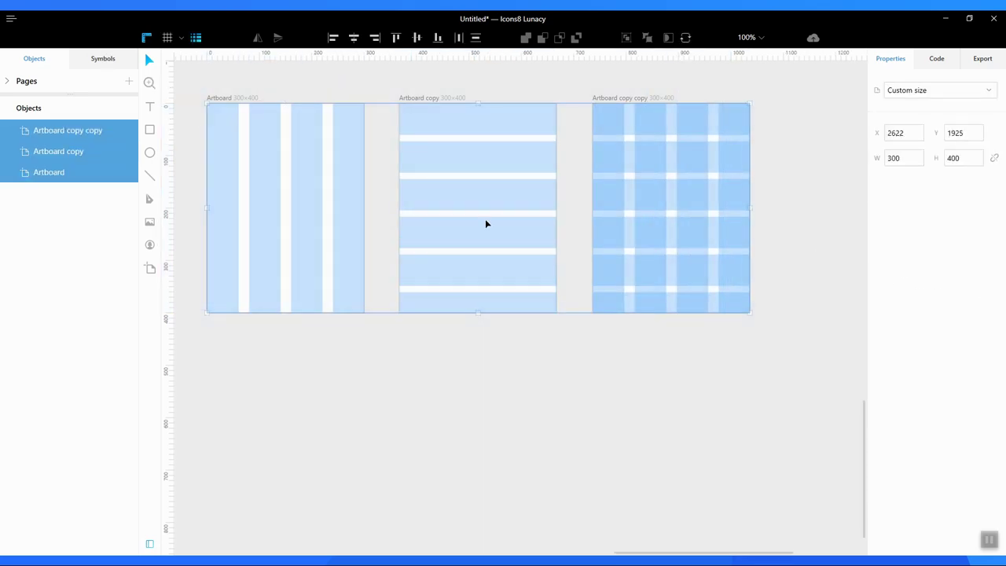
left_click_drag(472, 135, 469, 370)
scroll(501, 293, "down", 2)
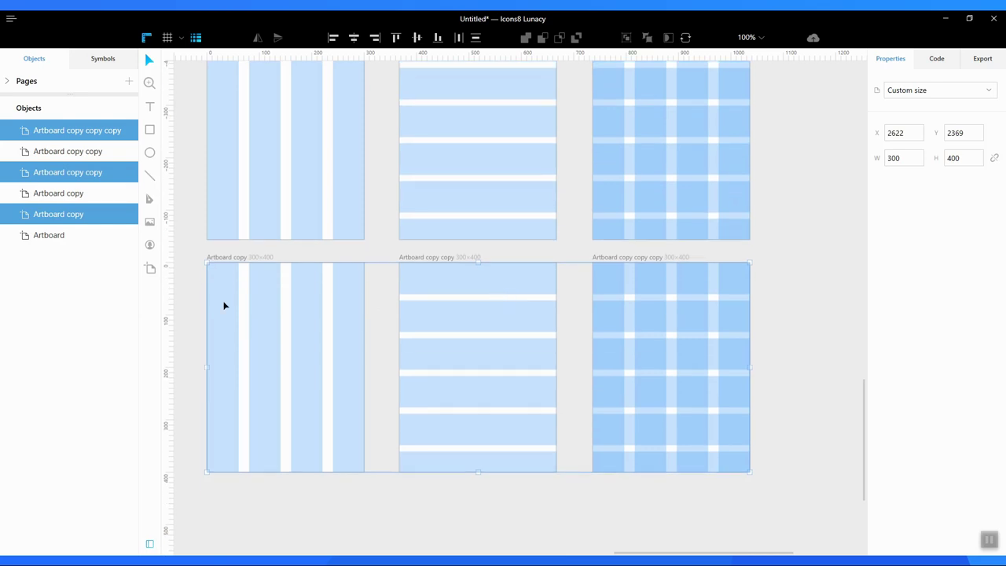
- Reduce the column width in the grid layout of the lower row's first artboard
left_click(281, 318)
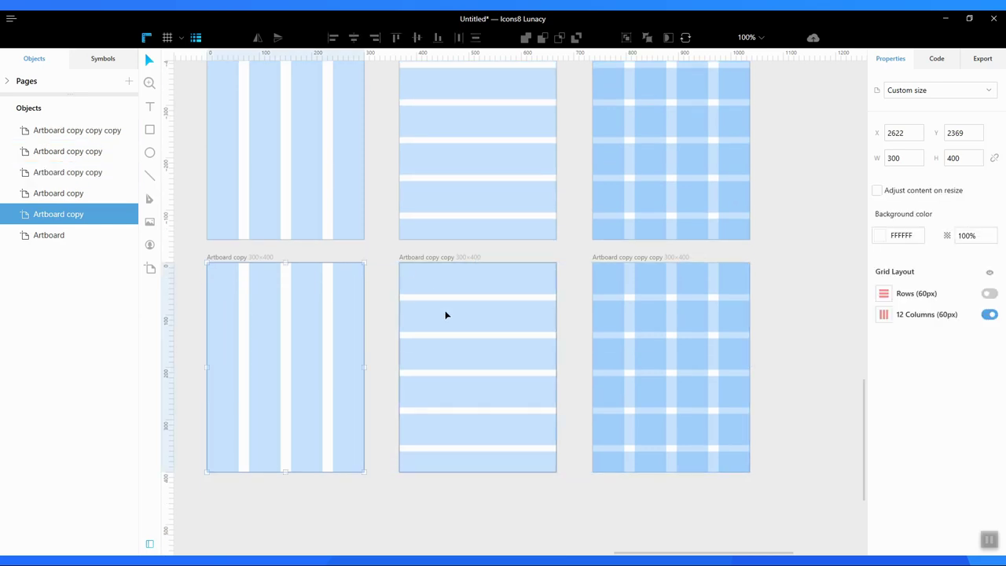
left_click(885, 314)
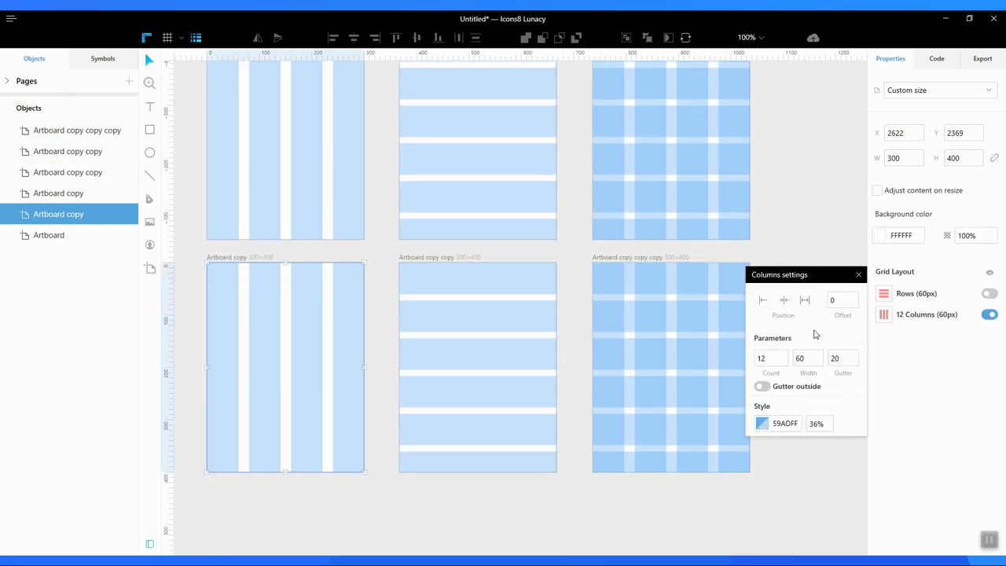
mouse_move(812, 358)
left_mouse_down()
mouse_move(814, 374)
mouse_move(815, 357)
left_mouse_up()
- Set the row height of the lower row's middle artboard to 14 times the gutter
left_click(535, 305)
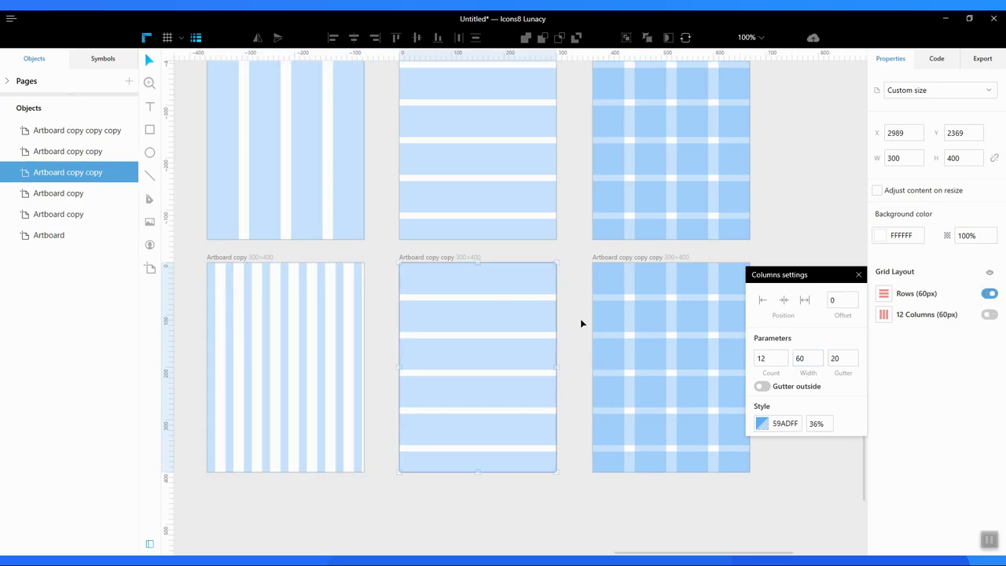
left_click(860, 276)
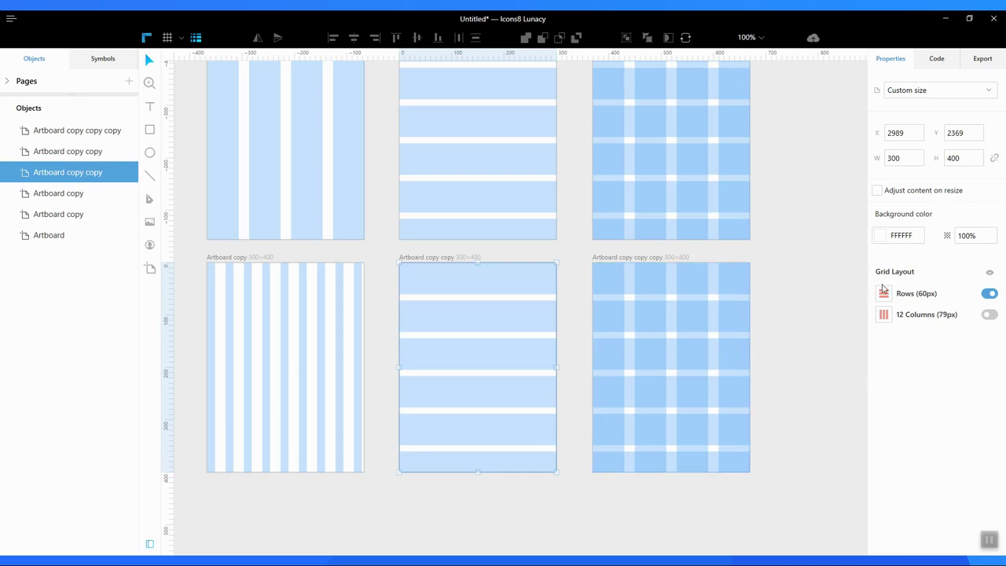
left_click(883, 295)
double_click(810, 247)
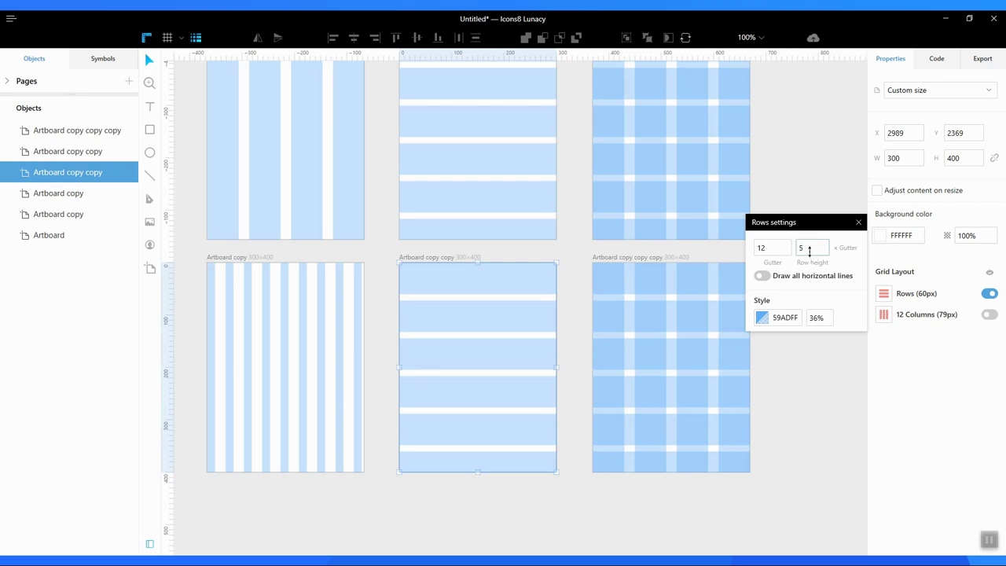
type("14")
- Give the lower row's third artboard a row height of 13 times the gutter and a column width of 128
left_click(711, 310)
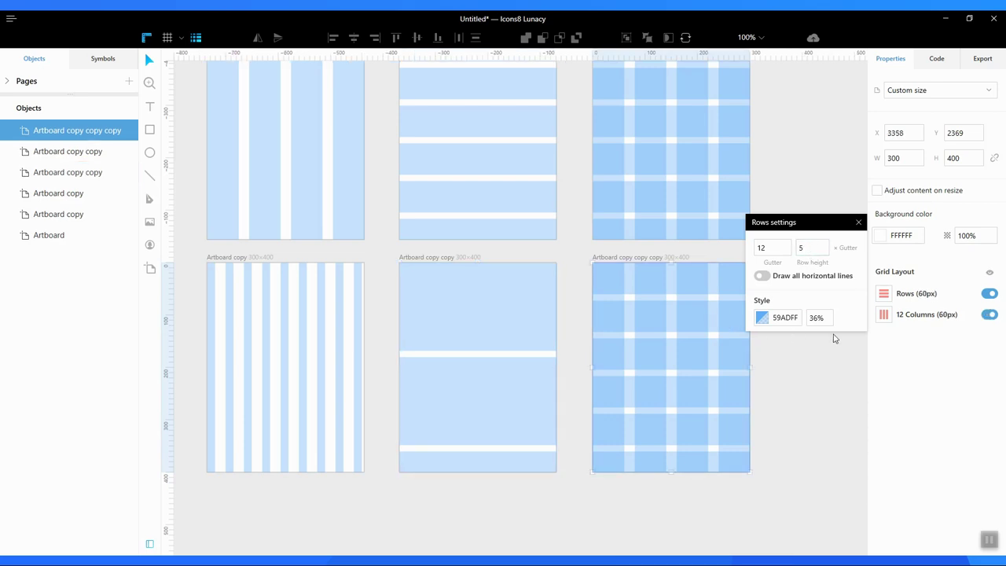
double_click(821, 248)
type("13")
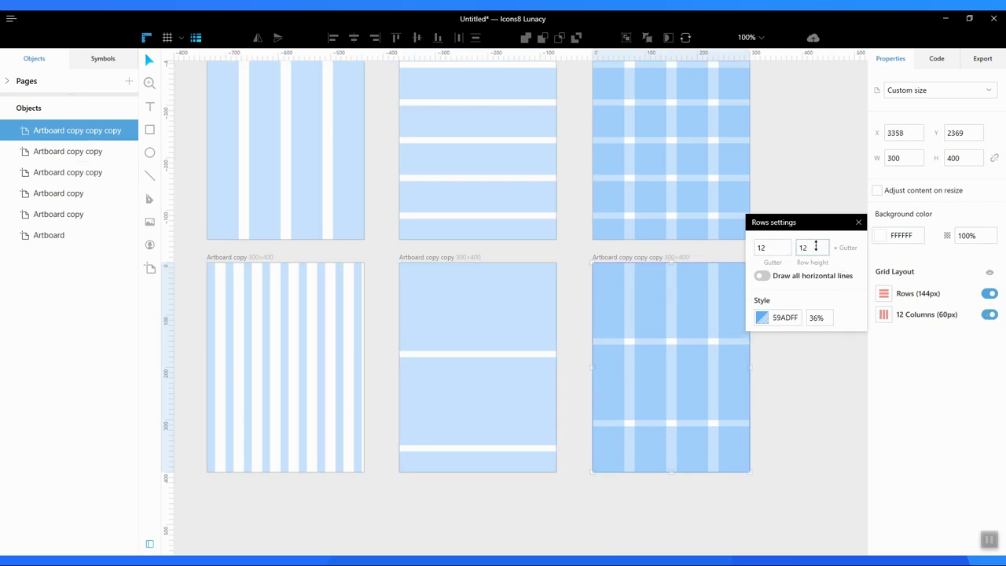
left_click(885, 315)
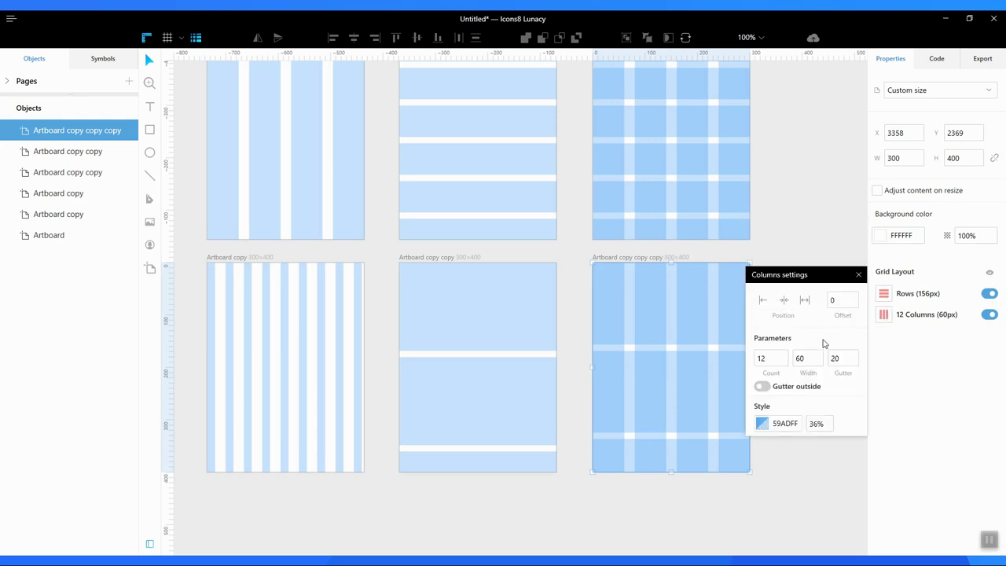
left_click_drag(811, 361, 811, 355)
left_click_drag(811, 348, 814, 319)
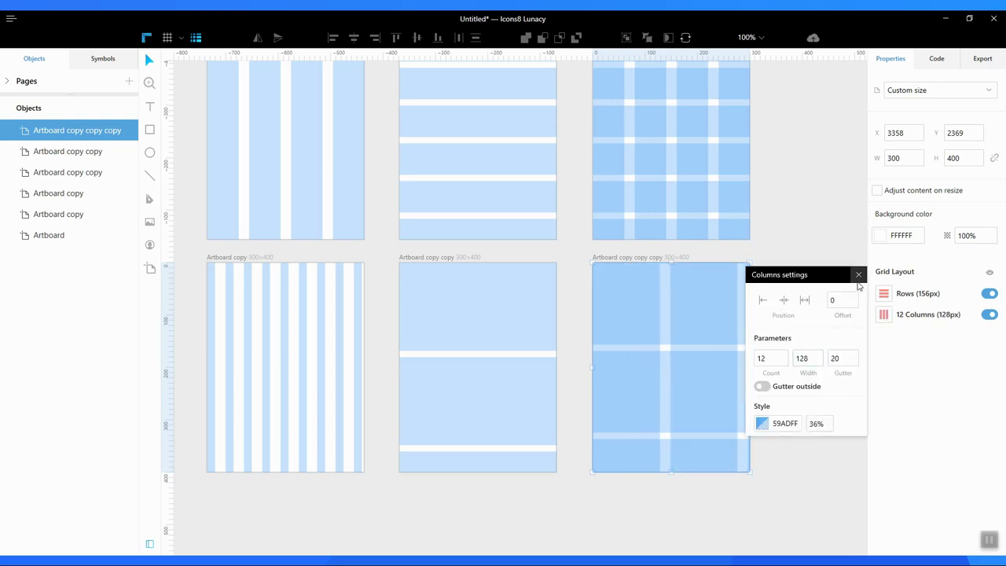
left_click(858, 275)
- Select all six artboards and switch their grid layouts off and on again three times
scroll(791, 259, "up", 2)
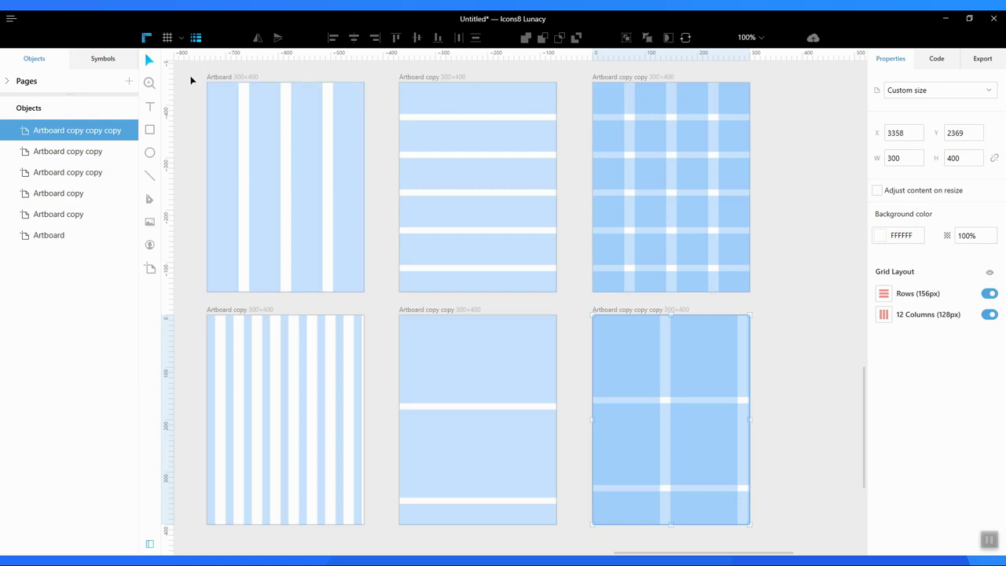
key("ctrl+a")
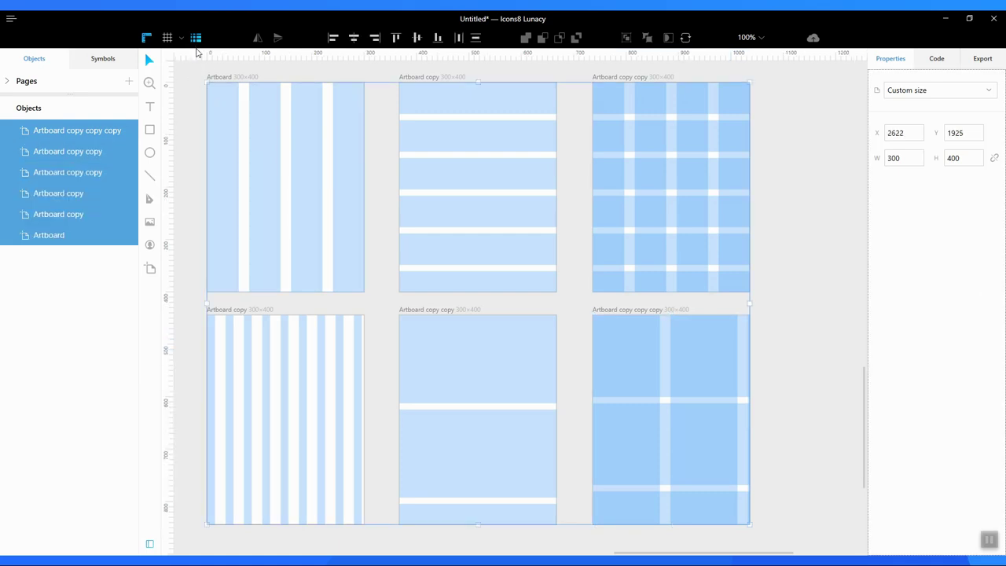
left_click(196, 37)
left_click(196, 38)
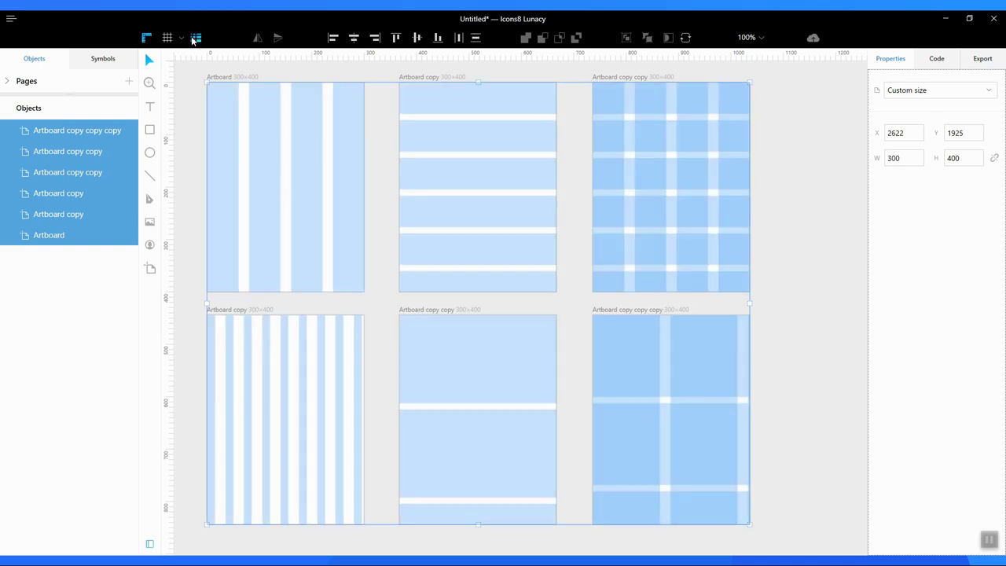
left_click(196, 38)
left_click(196, 38)
scroll(389, 196, "down", 6)
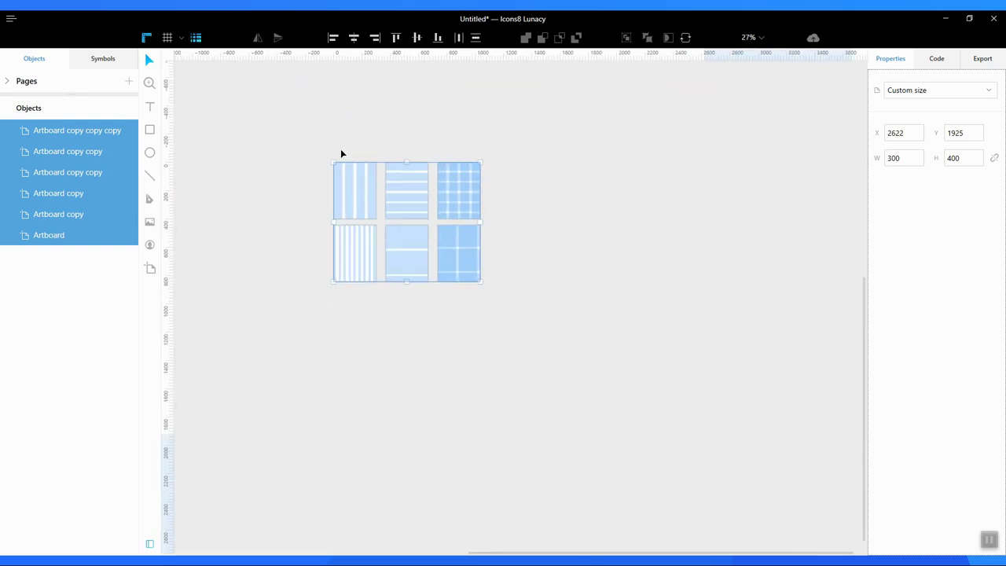
left_click(198, 39)
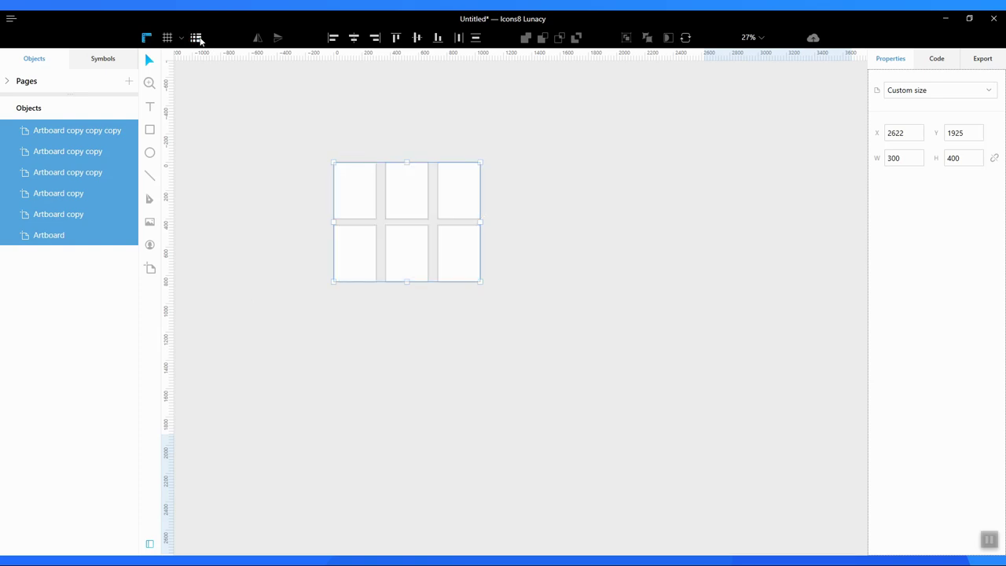
left_click(197, 38)
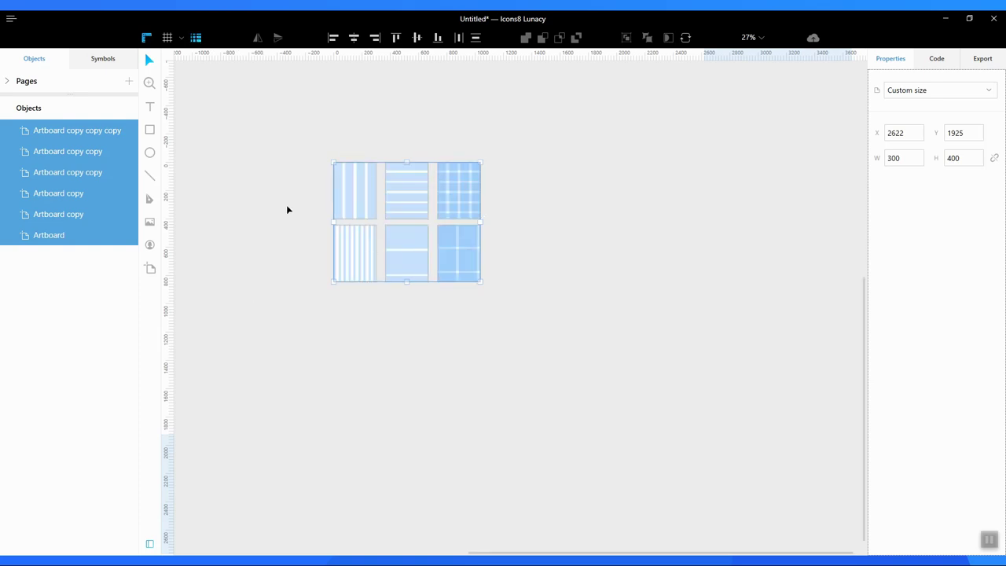